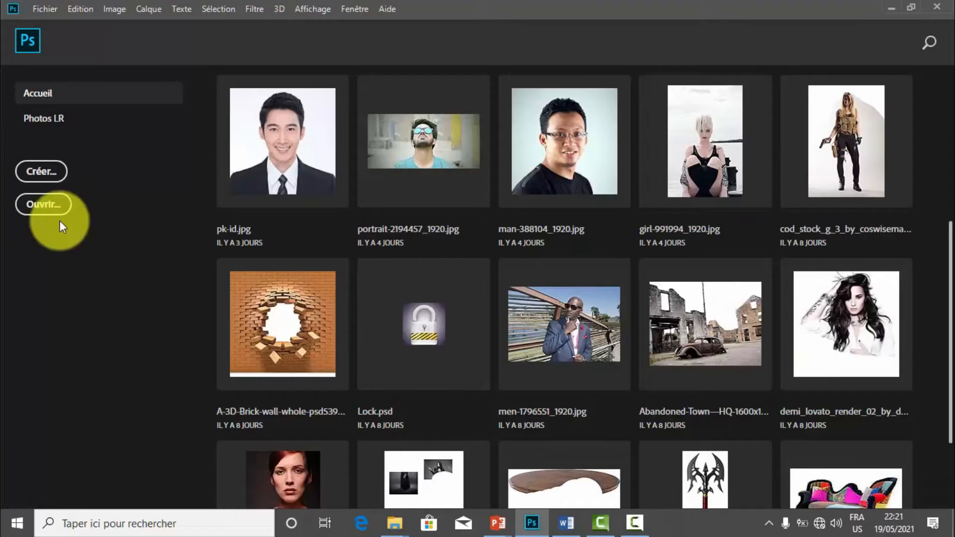
Open the image young-885216_1920.jpg from the Pictures folder.
{"action": "left_click", "coordinate": [36, 209]}
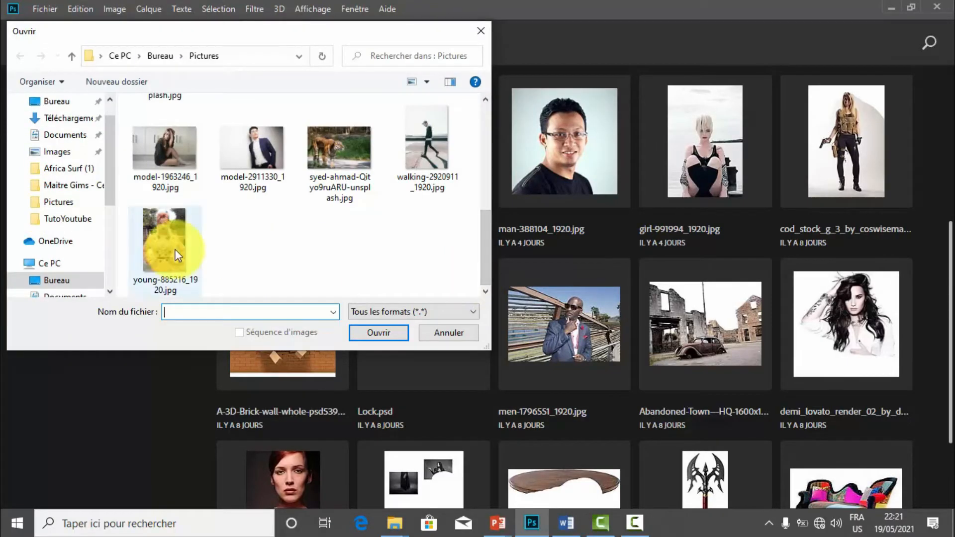
{"action": "left_click", "coordinate": [163, 240]}
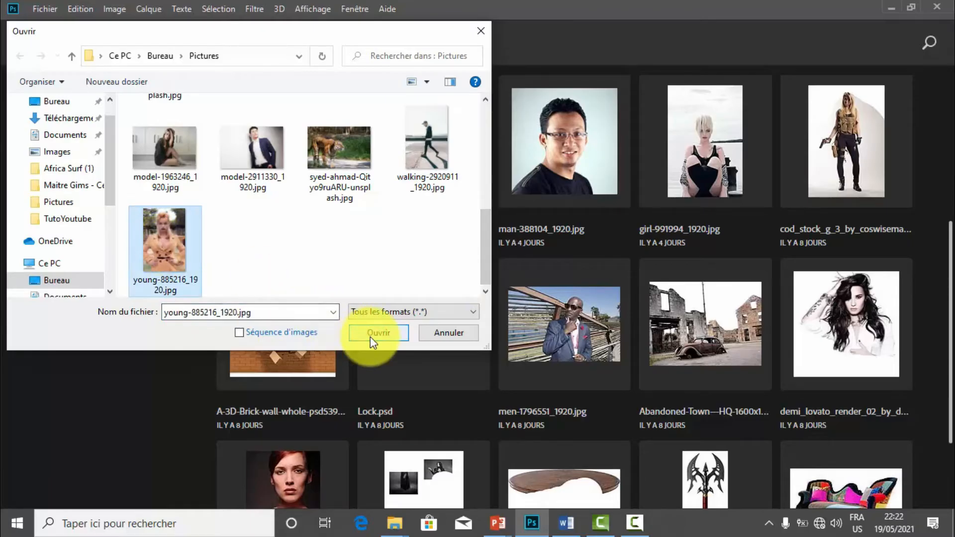
{"action": "left_click", "coordinate": [370, 336]}
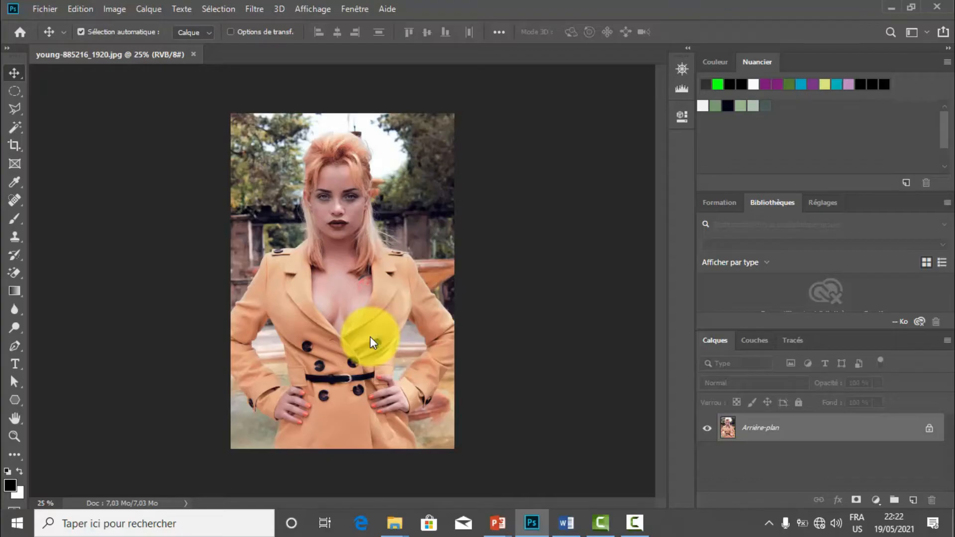
Examine the portrait up close at up to 200%, covering the coat, the face and the loose hair edges.
{"action": "key", "text": "ctrl"}
{"action": "key", "text": "ctrl+plus"}
{"action": "key", "text": "ctrl+plus"}
{"action": "key", "text": "ctrl+plus"}
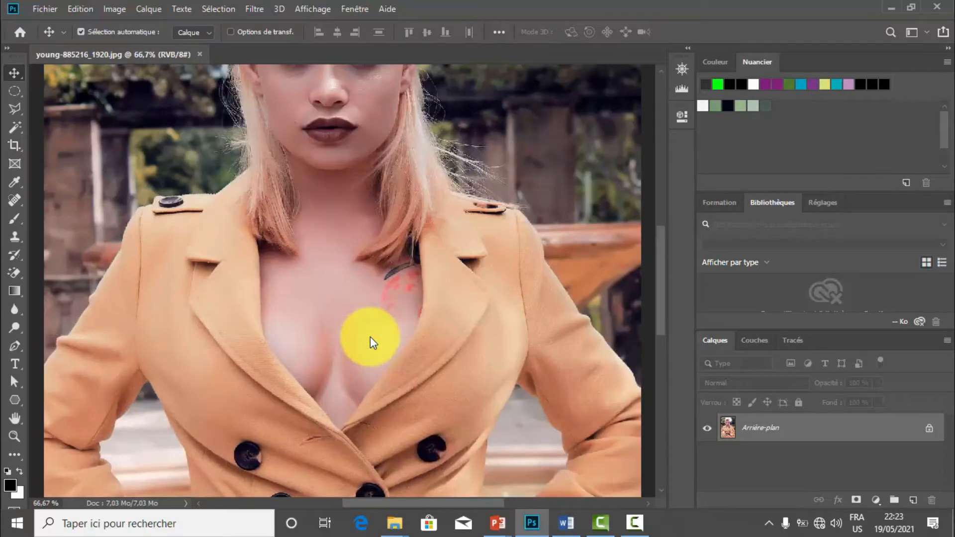
{"action": "left_click", "coordinate": [10, 436]}
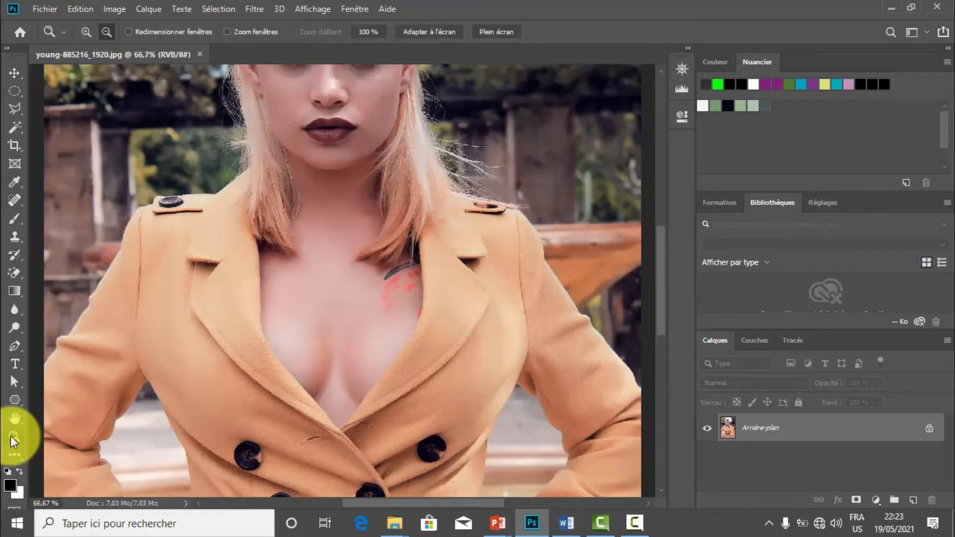
{"action": "left_click", "coordinate": [85, 32]}
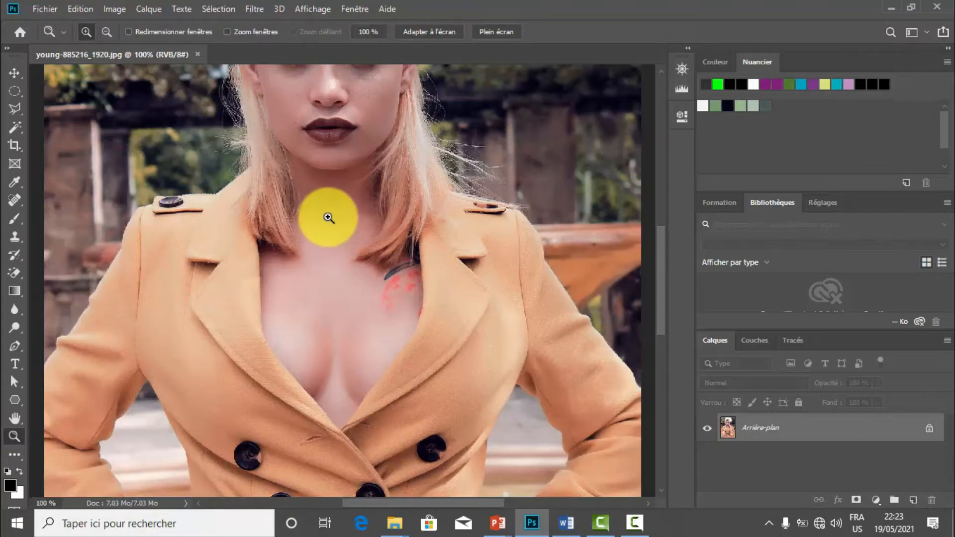
{"action": "left_click", "coordinate": [329, 218]}
{"action": "left_click", "coordinate": [329, 215]}
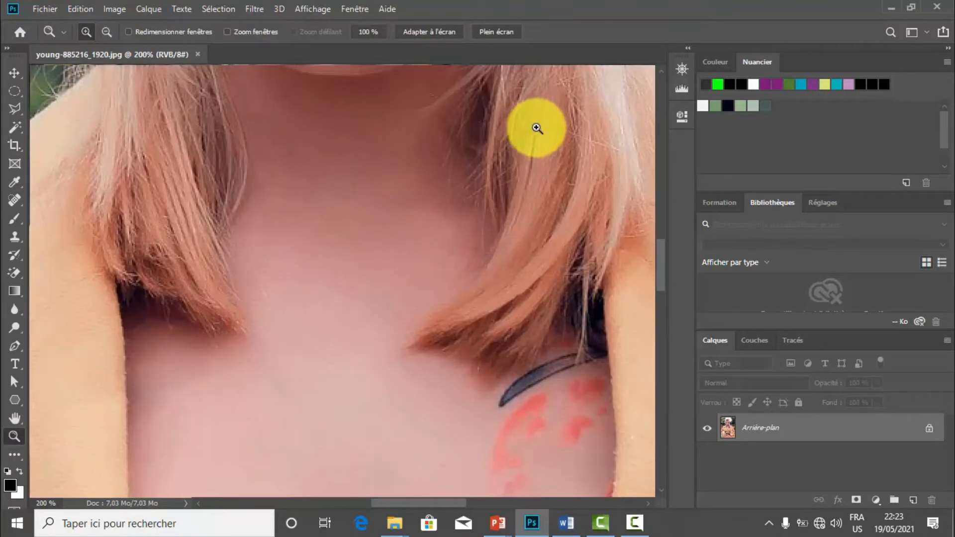
{"action": "left_click", "coordinate": [683, 70]}
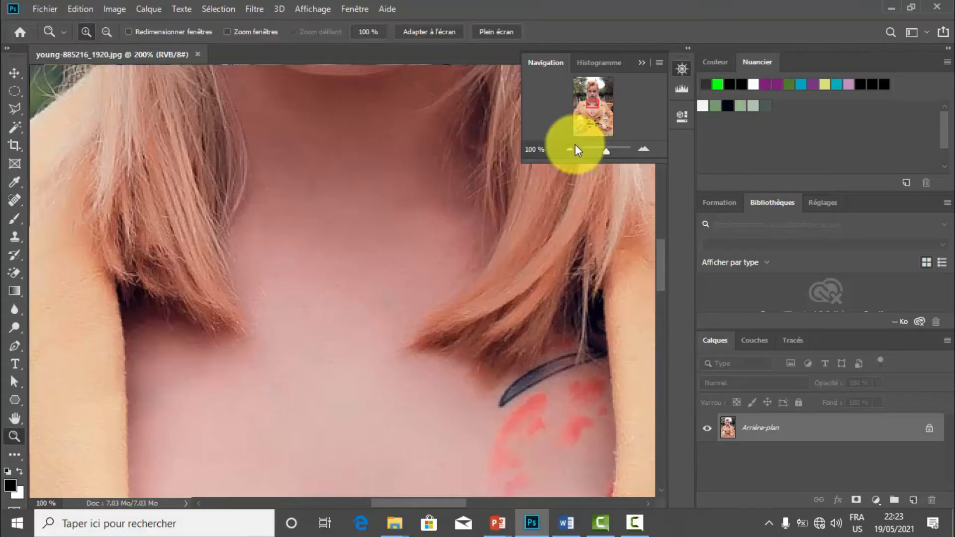
{"action": "left_click", "coordinate": [572, 148]}
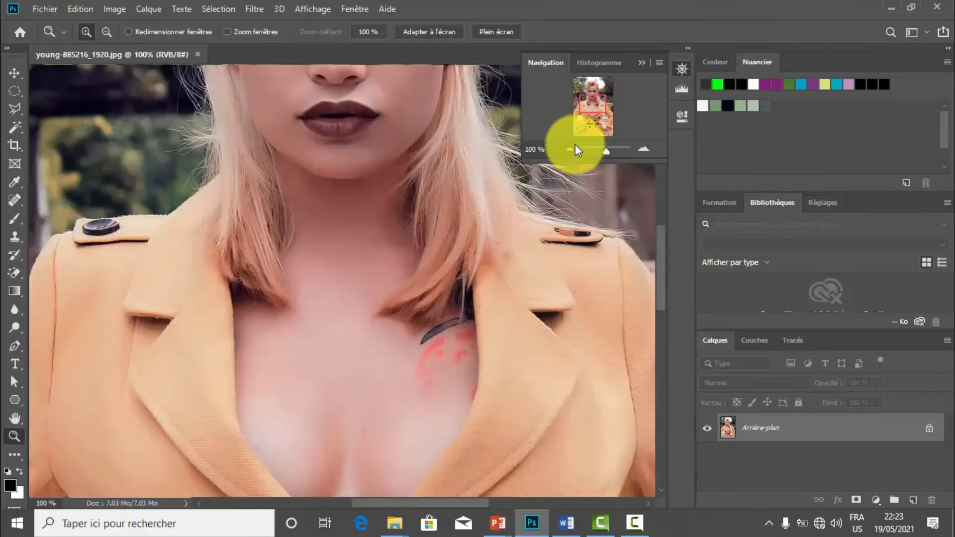
{"action": "left_click", "coordinate": [599, 94]}
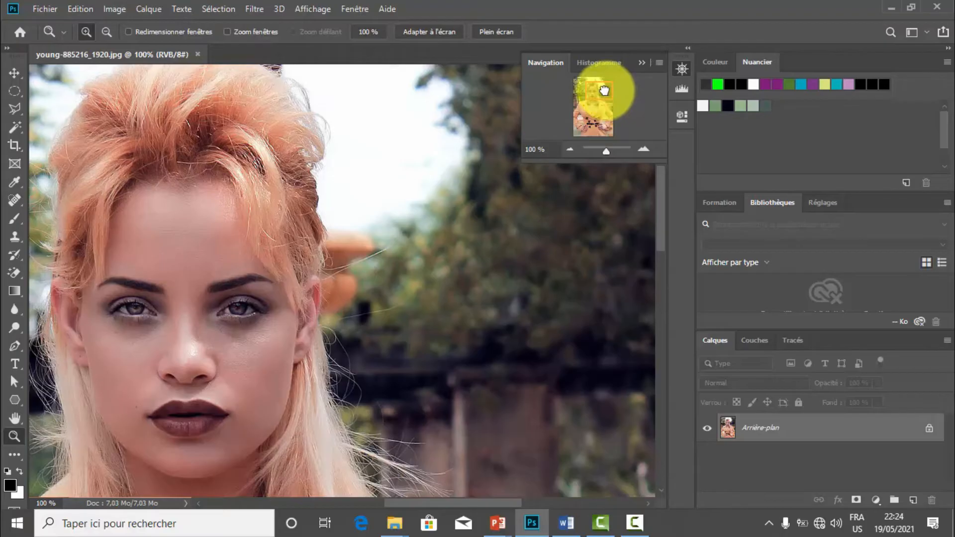
{"action": "left_click_drag", "start_coordinate": [604, 89], "coordinate": [609, 100]}
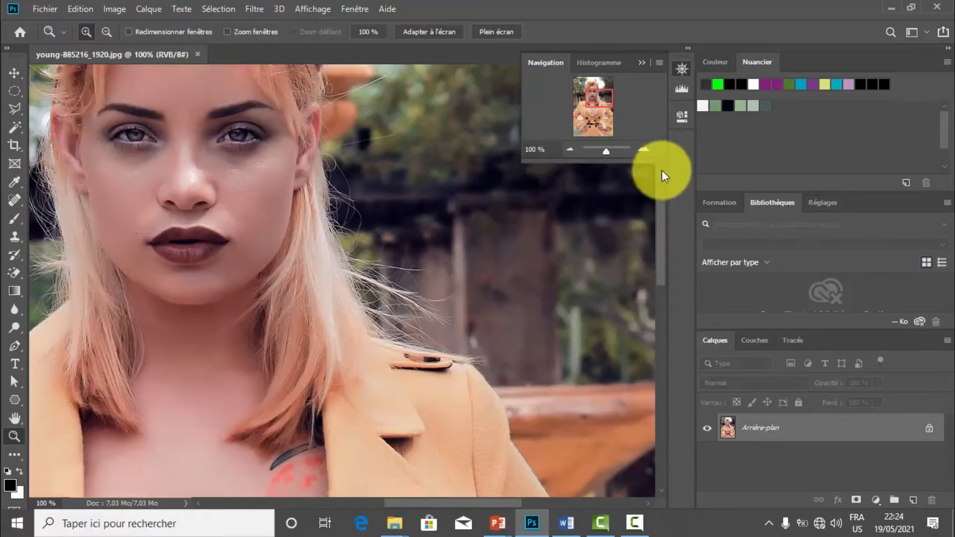
{"action": "left_click_drag", "start_coordinate": [663, 243], "coordinate": [654, 289]}
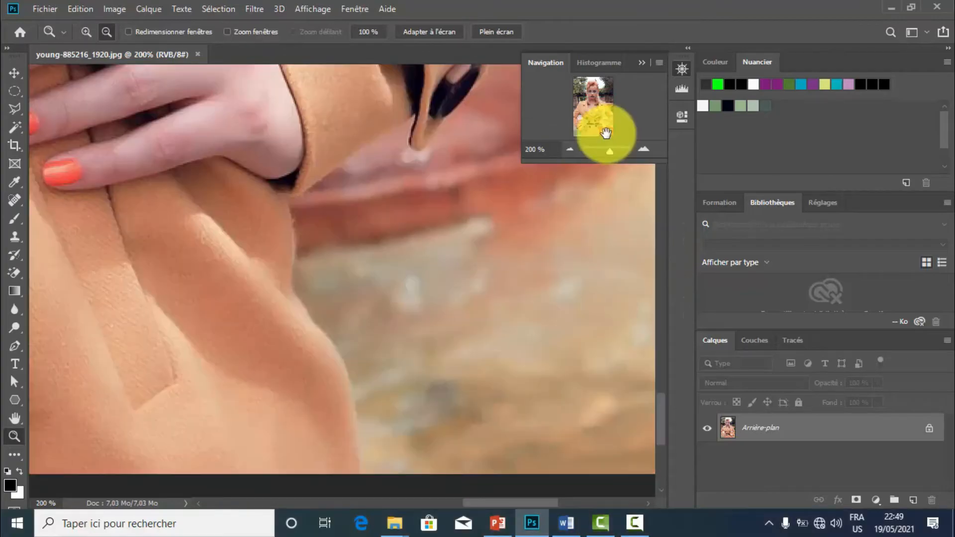
{"action": "left_click_drag", "start_coordinate": [606, 133], "coordinate": [600, 93]}
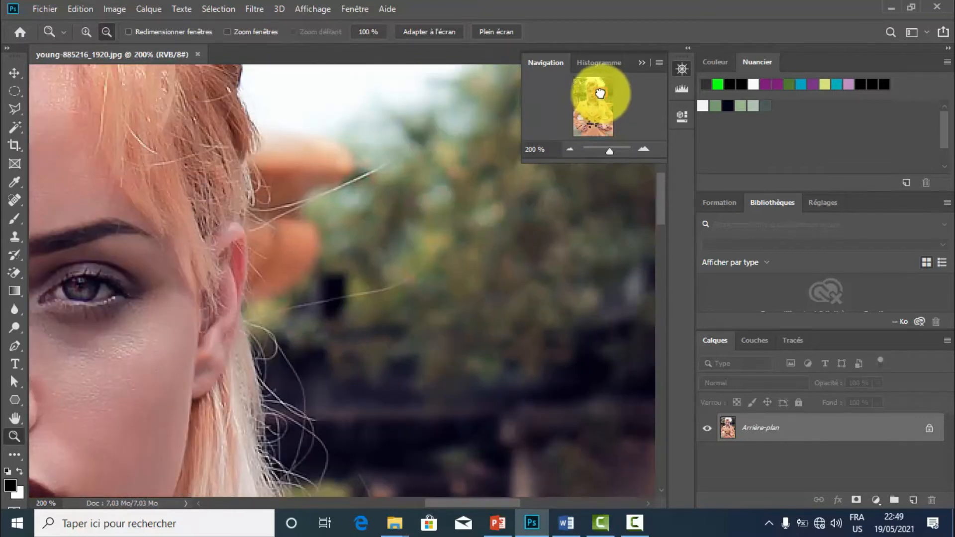
With the Pen tool in path mode, start tracing the coat's outline over the shoulder on the right of the photo, beside the hair.
{"action": "left_click", "coordinate": [14, 343]}
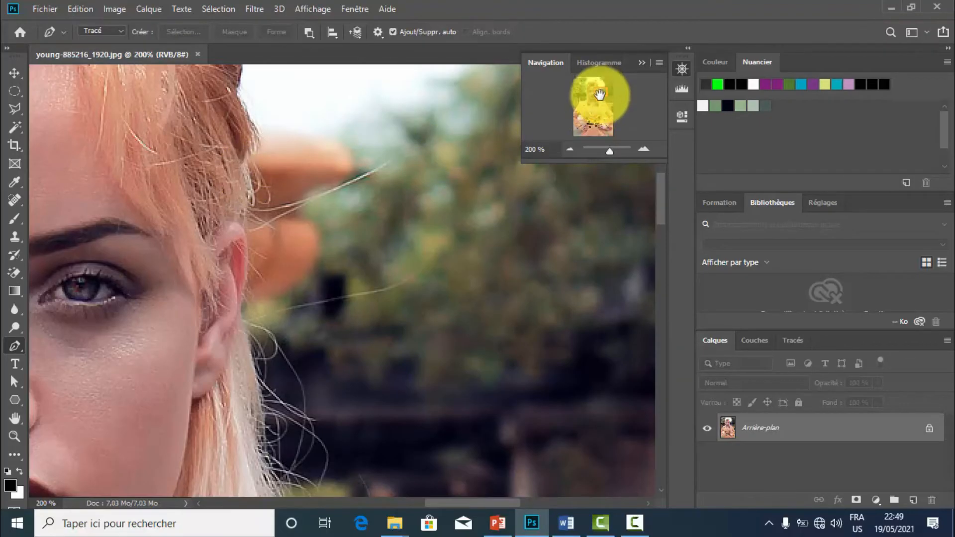
{"action": "left_click_drag", "start_coordinate": [599, 95], "coordinate": [595, 98]}
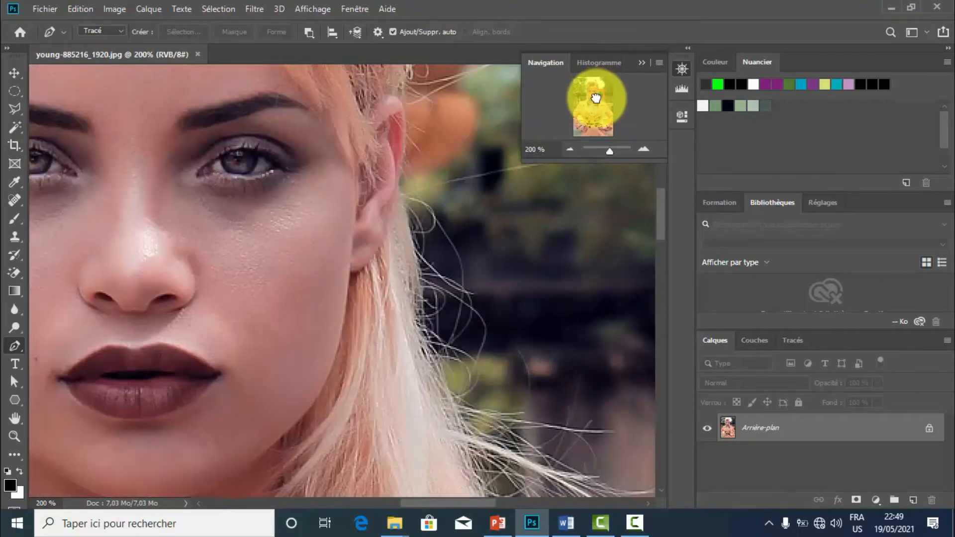
{"action": "left_click", "coordinate": [570, 151]}
{"action": "left_click", "coordinate": [571, 150]}
{"action": "left_click", "coordinate": [571, 151]}
{"action": "left_click", "coordinate": [570, 150]}
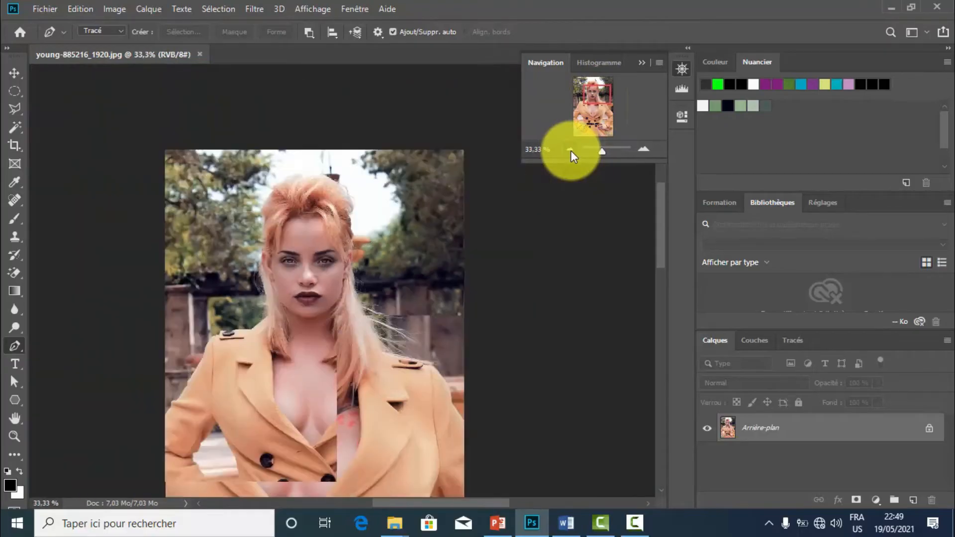
{"action": "left_click", "coordinate": [571, 150]}
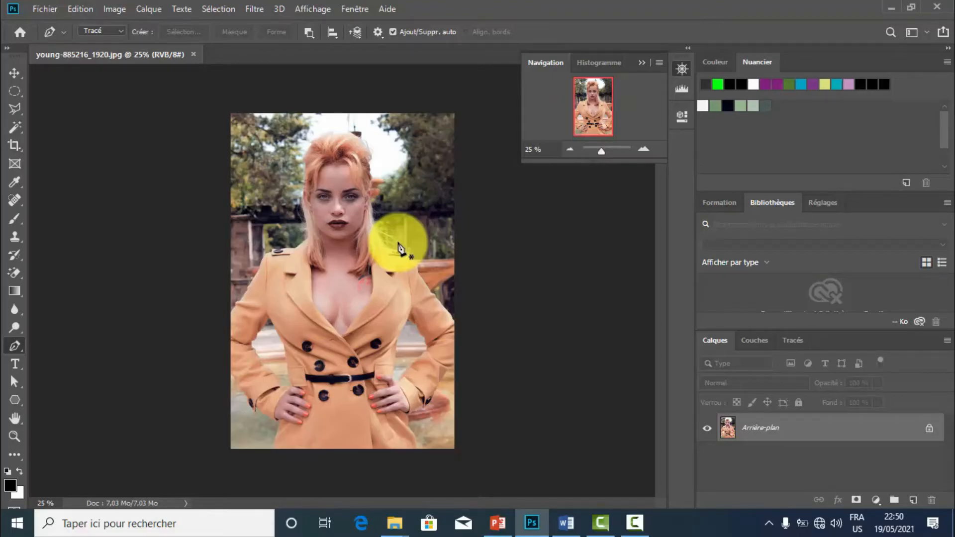
{"action": "left_click", "coordinate": [646, 147]}
{"action": "left_click", "coordinate": [646, 147]}
{"action": "left_click", "coordinate": [646, 147]}
{"action": "left_click", "coordinate": [646, 148]}
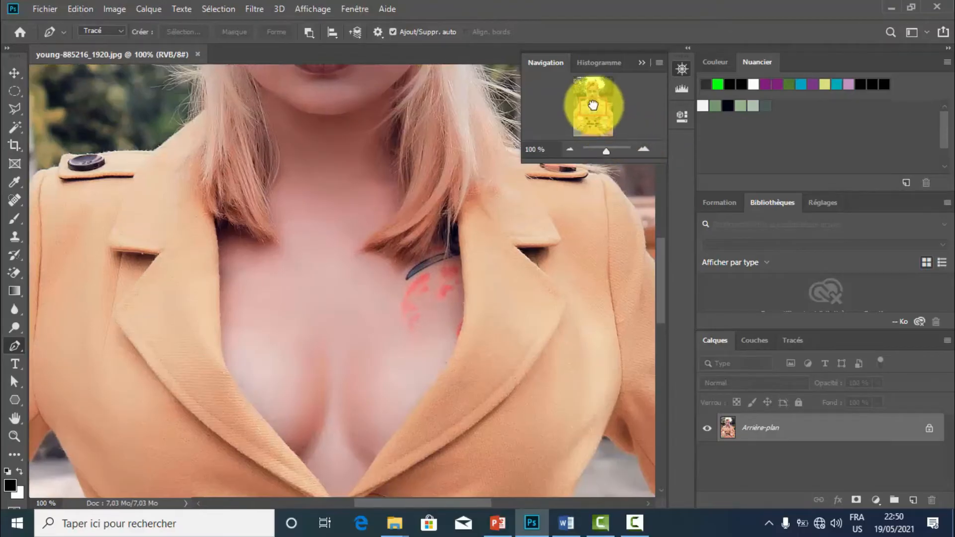
{"action": "mouse_move", "coordinate": [599, 103]}
{"action": "left_mouse_down"}
{"action": "mouse_move", "coordinate": [584, 104]}
{"action": "mouse_move", "coordinate": [605, 107]}
{"action": "left_mouse_up"}
{"action": "left_click", "coordinate": [643, 148]}
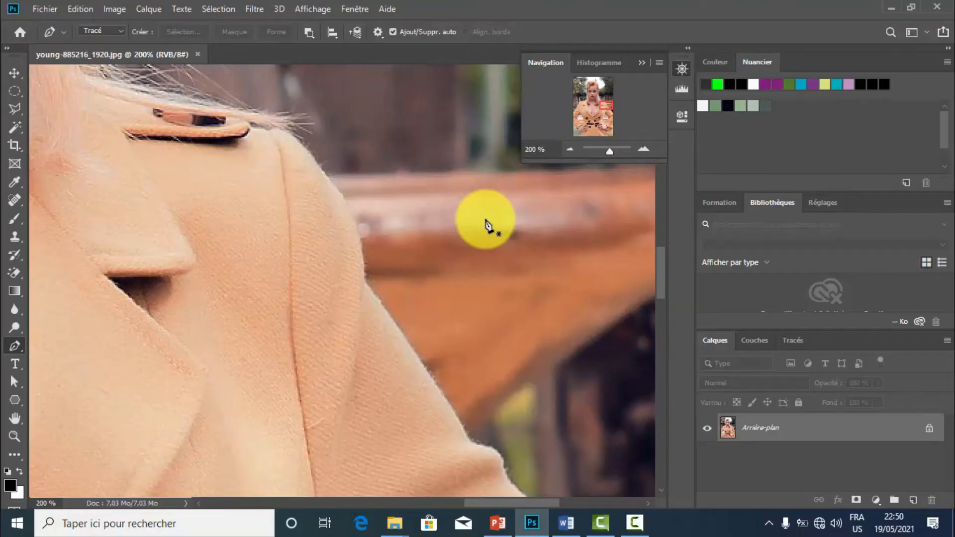
{"action": "left_click", "coordinate": [293, 133]}
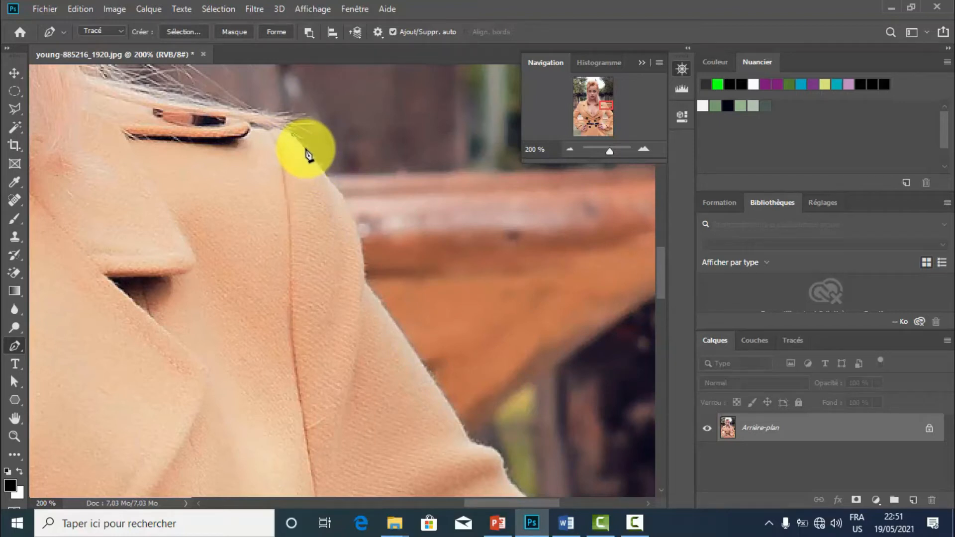
{"action": "left_click_drag", "start_coordinate": [305, 148], "coordinate": [316, 160]}
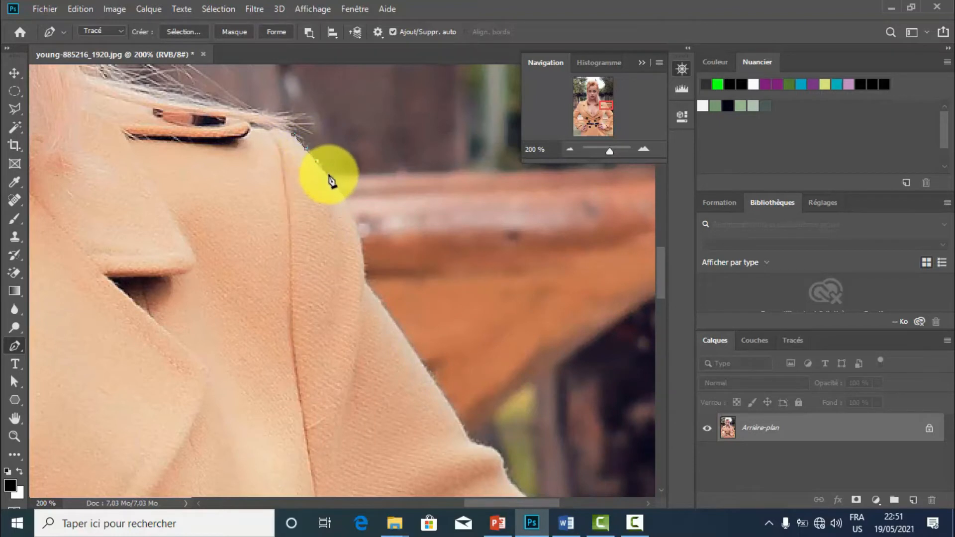
{"action": "left_click", "coordinate": [330, 180]}
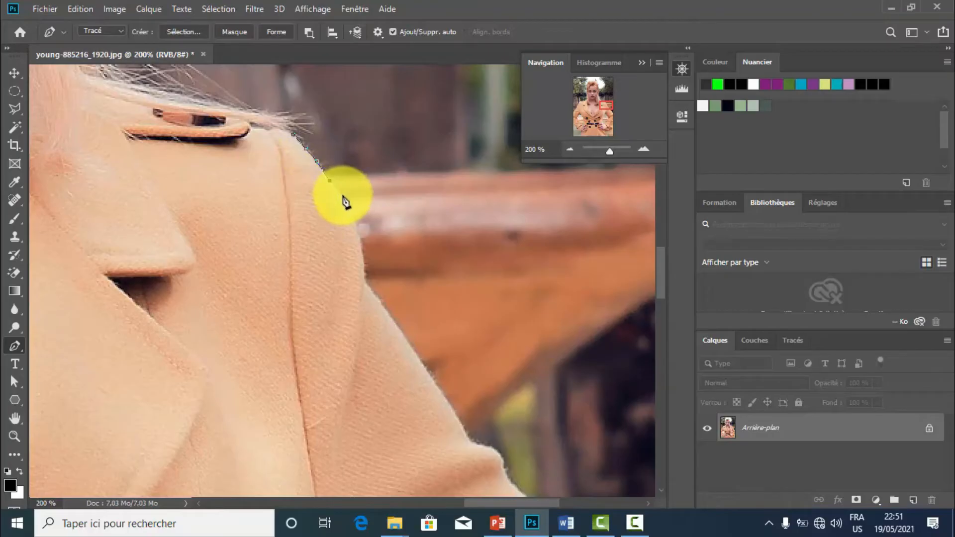
{"action": "left_click", "coordinate": [345, 198]}
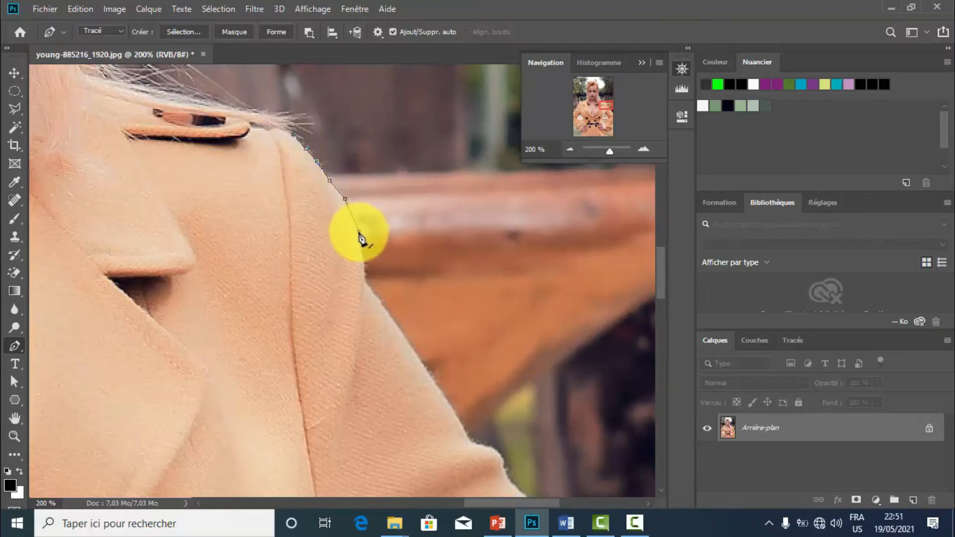
Continue the path along the outer edge of the upper sleeve until just above the fabric fold.
{"action": "left_click_drag", "start_coordinate": [359, 232], "coordinate": [362, 255]}
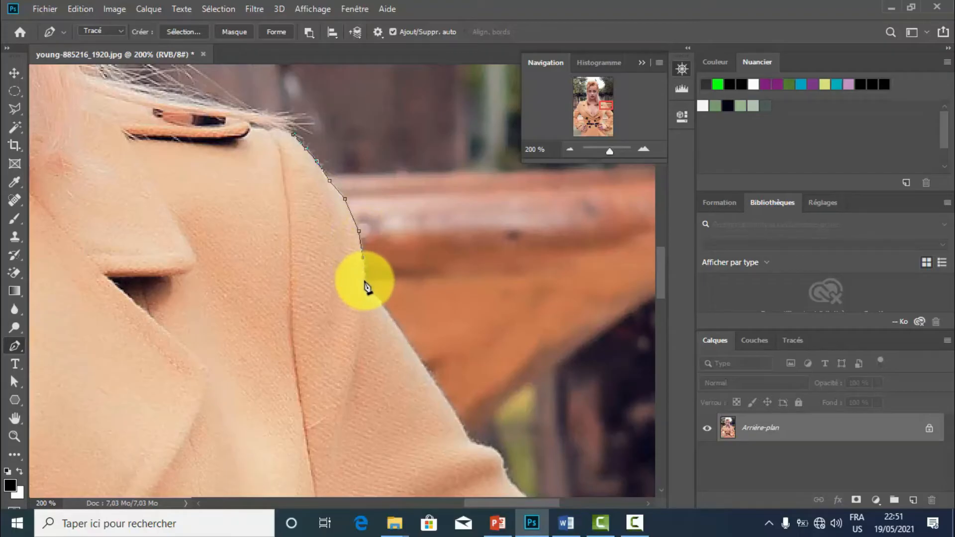
{"action": "left_click", "coordinate": [364, 282]}
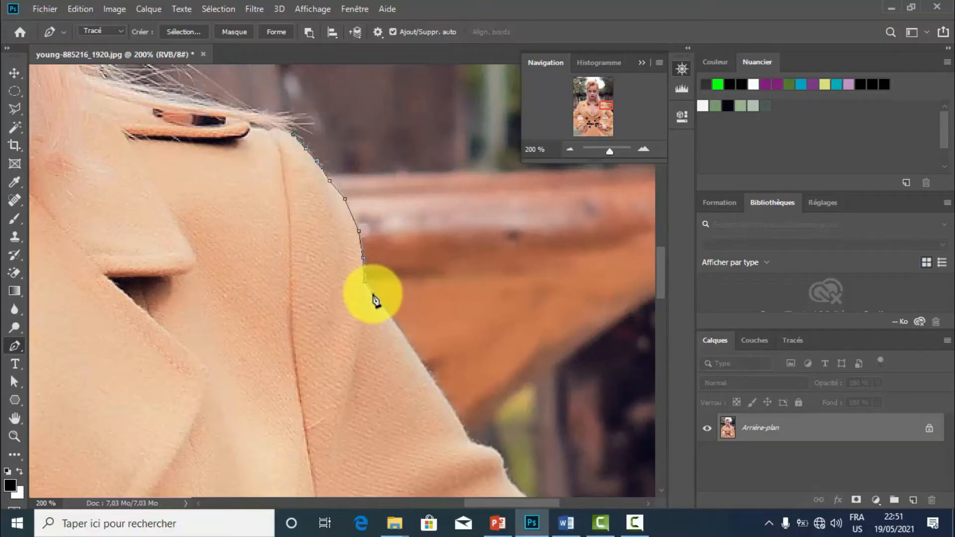
{"action": "left_click", "coordinate": [373, 294]}
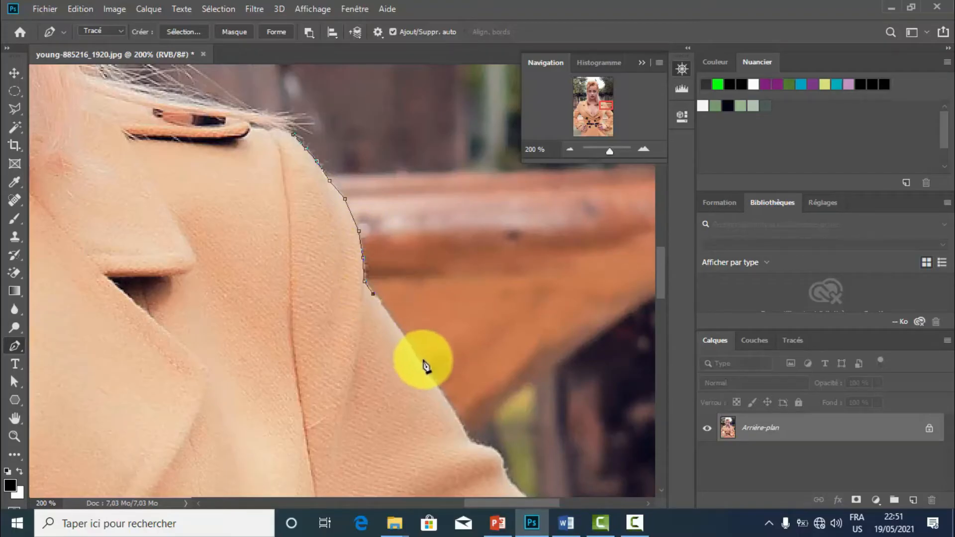
{"action": "left_click", "coordinate": [440, 388]}
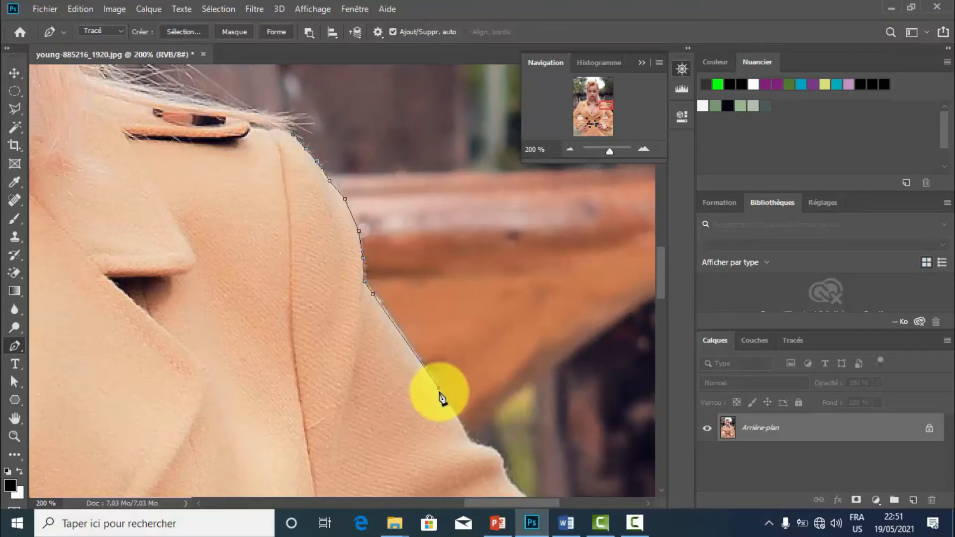
{"action": "left_click", "coordinate": [460, 426]}
{"action": "left_click", "coordinate": [496, 458]}
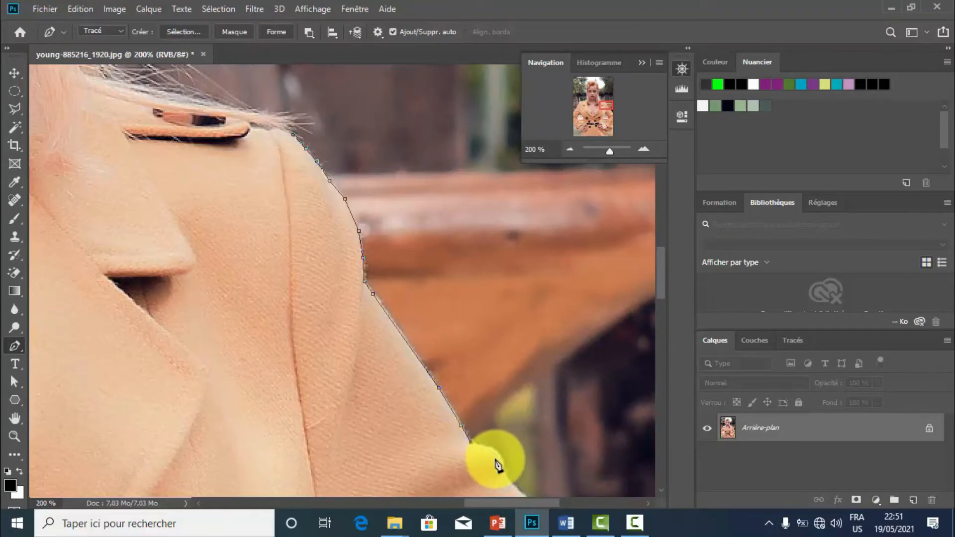
{"action": "left_click", "coordinate": [504, 476]}
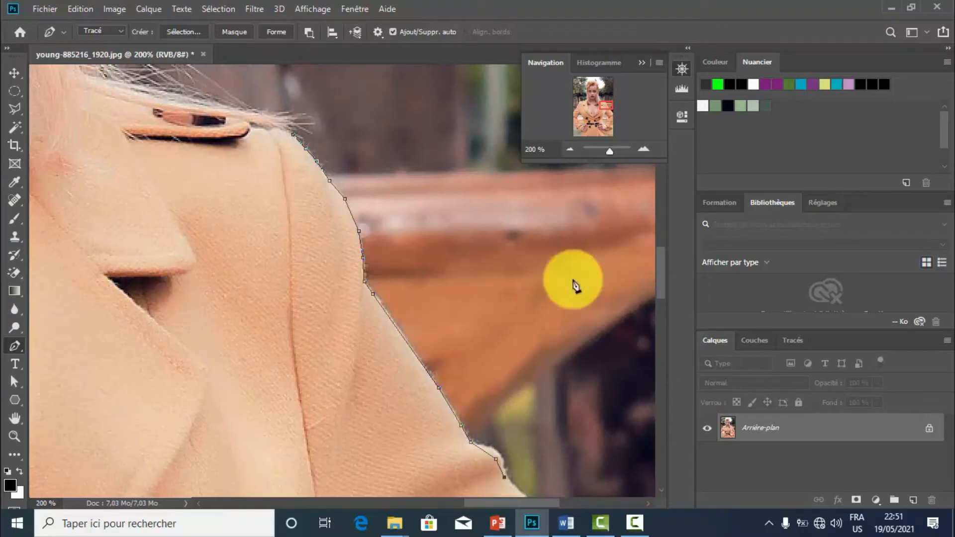
{"action": "scroll", "coordinate": [663, 267], "scroll_direction": "down", "scroll_amount": 3}
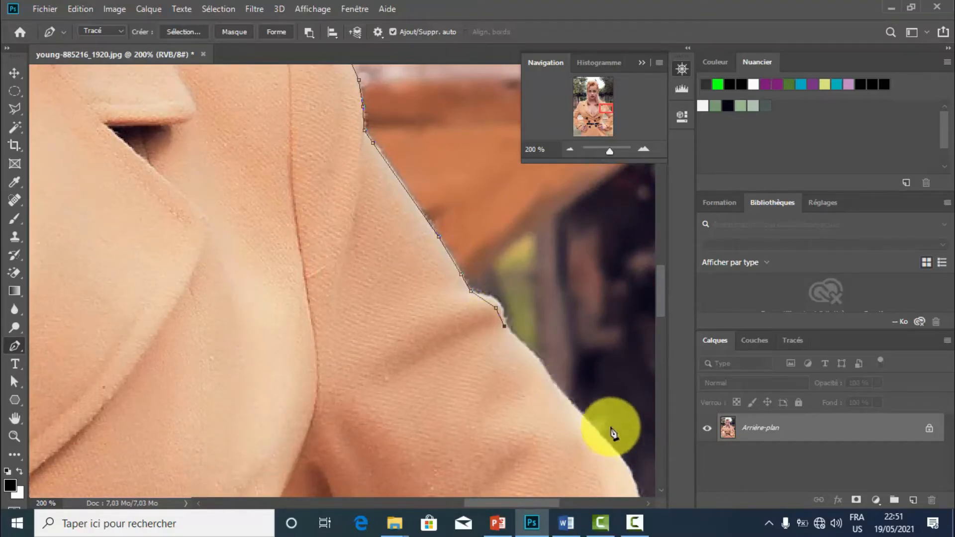
{"action": "scroll", "coordinate": [658, 322], "scroll_direction": "down", "scroll_amount": 2}
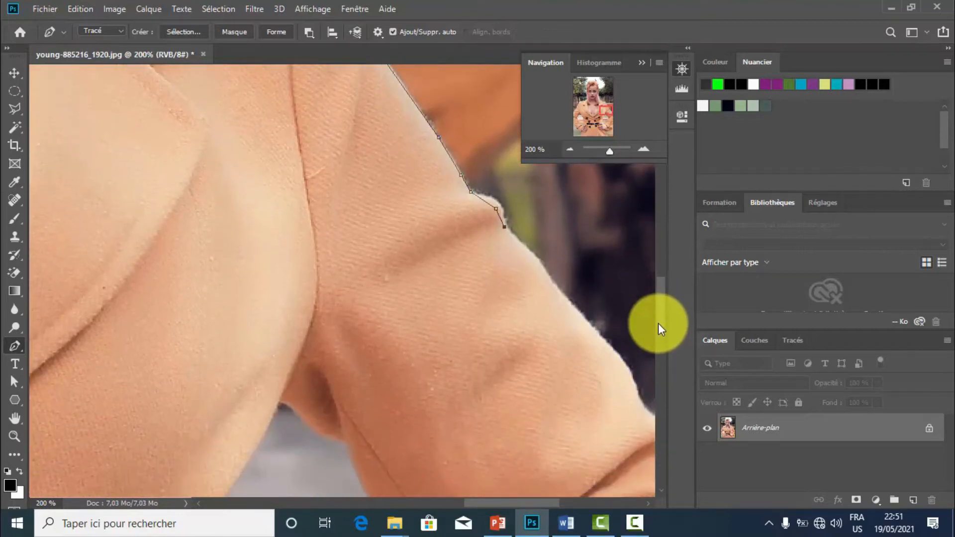
{"action": "scroll", "coordinate": [527, 503], "scroll_direction": "right", "scroll_amount": 2}
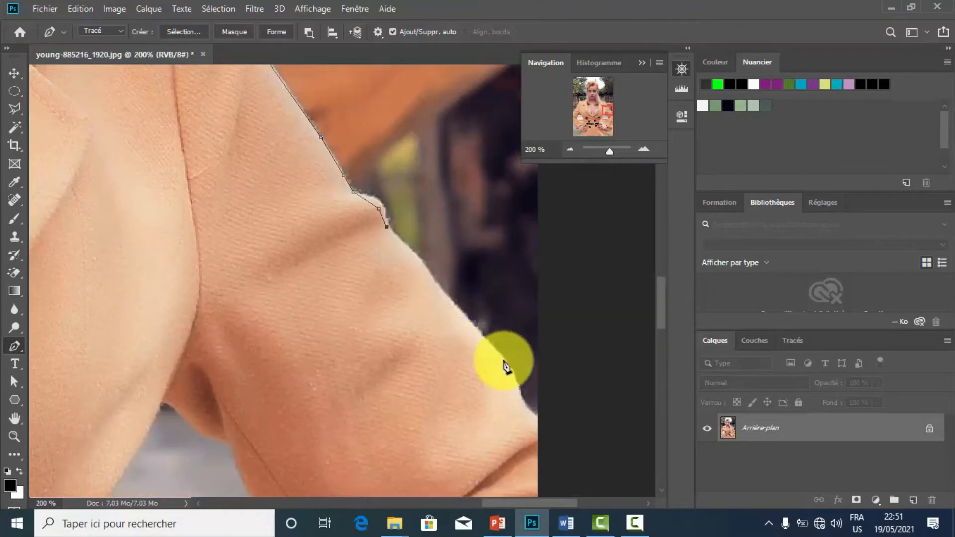
{"action": "left_click", "coordinate": [521, 393]}
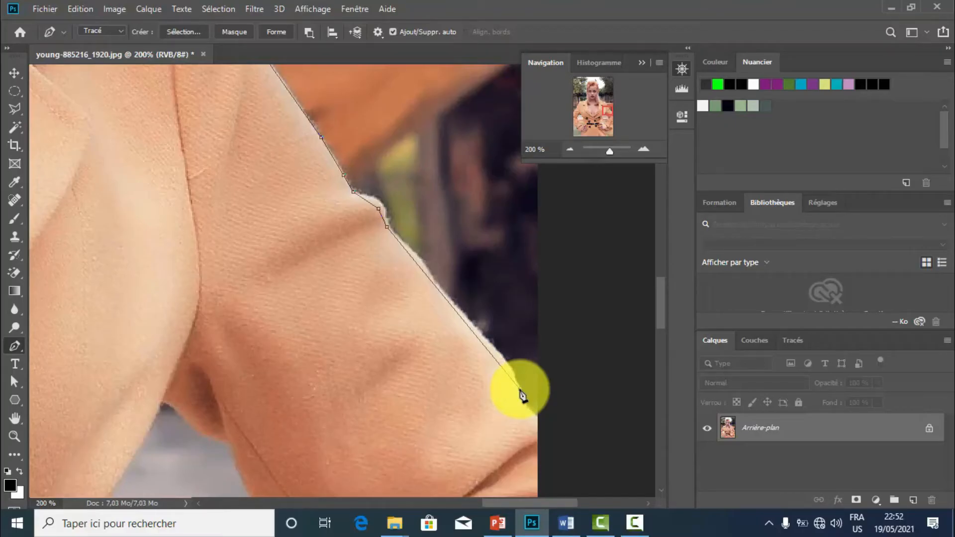
{"action": "key", "text": "ctrl+z"}
{"action": "key", "text": "ctrl+z"}
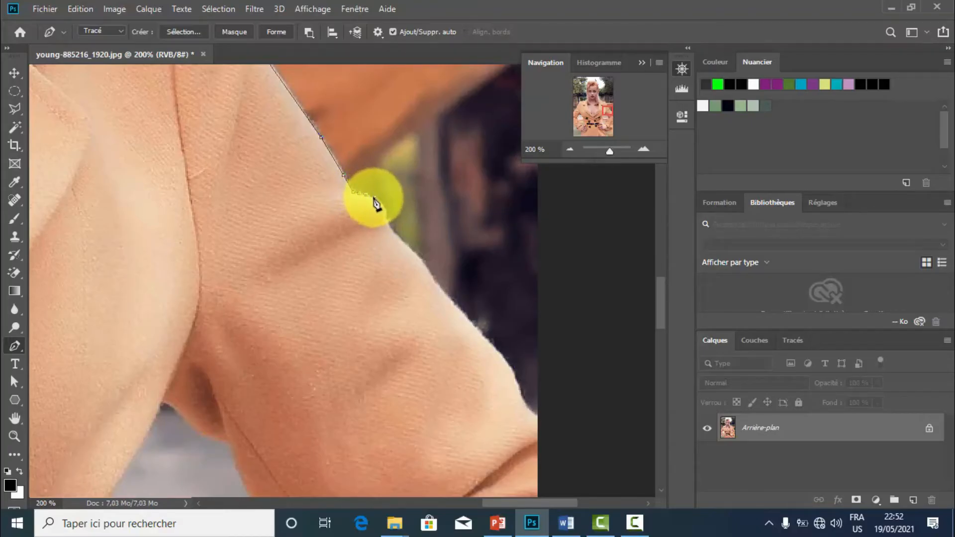
Curve the path around the bulge of the sleeve's fabric fold, removing the outgoing direction handles at its anchor points.
{"action": "left_click", "coordinate": [390, 227]}
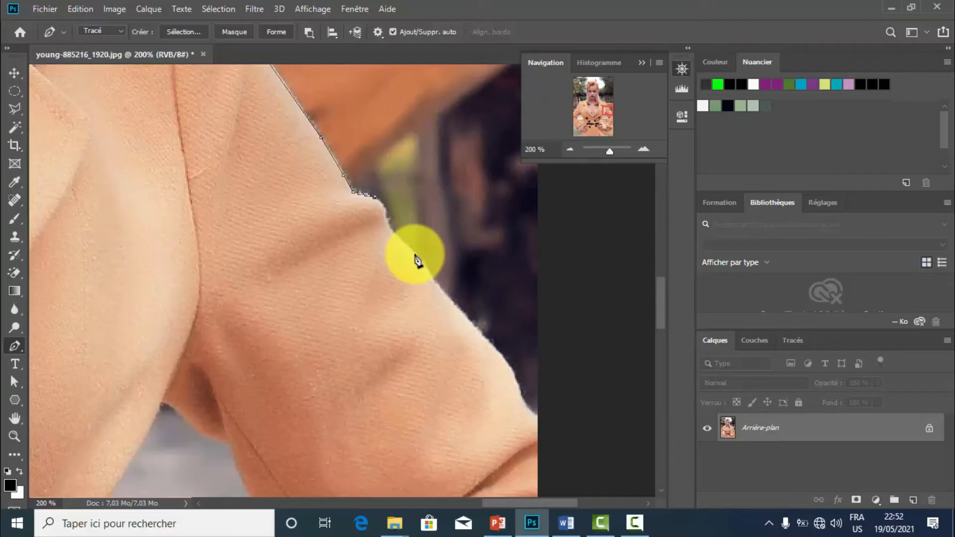
{"action": "key", "text": "ctrl+z"}
{"action": "left_click", "coordinate": [355, 191]}
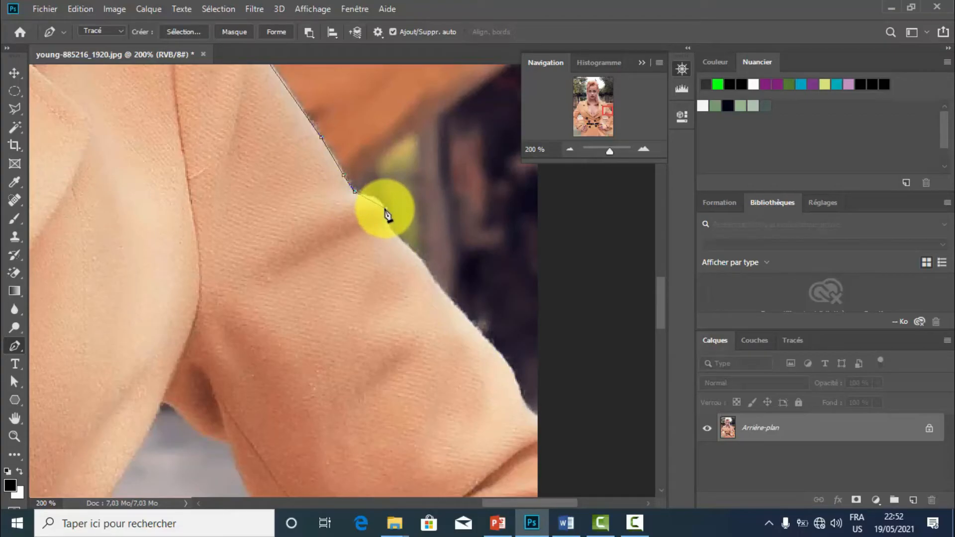
{"action": "left_click_drag", "start_coordinate": [386, 208], "coordinate": [390, 219]}
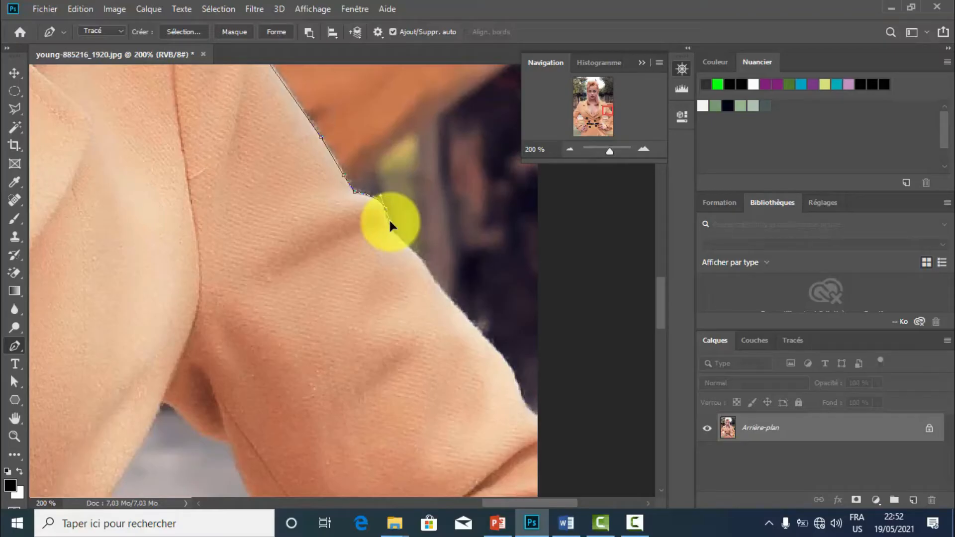
{"action": "mouse_move", "coordinate": [389, 220]}
{"action": "left_mouse_down"}
{"action": "mouse_move", "coordinate": [393, 229]}
{"action": "mouse_move", "coordinate": [390, 217]}
{"action": "left_mouse_up"}
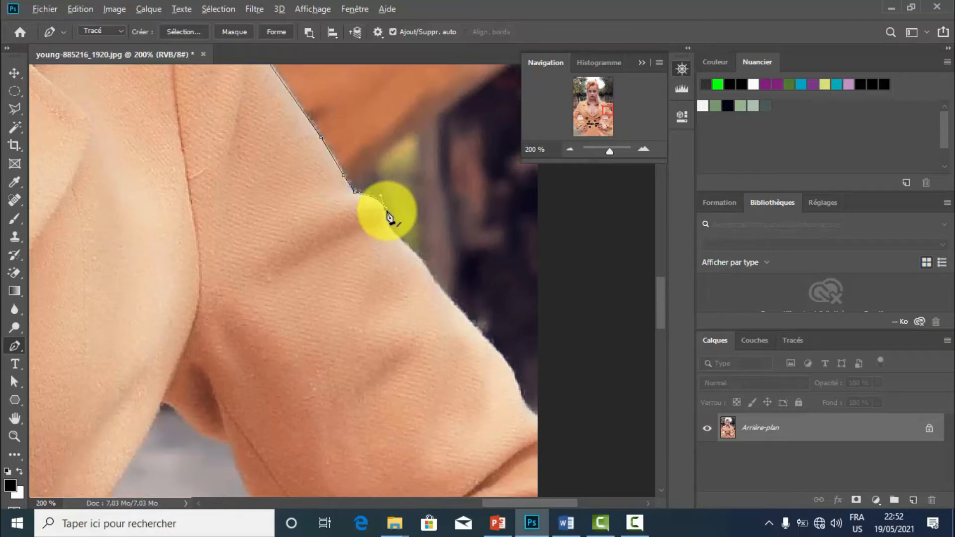
{"action": "left_click", "coordinate": [386, 211], "text": "alt"}
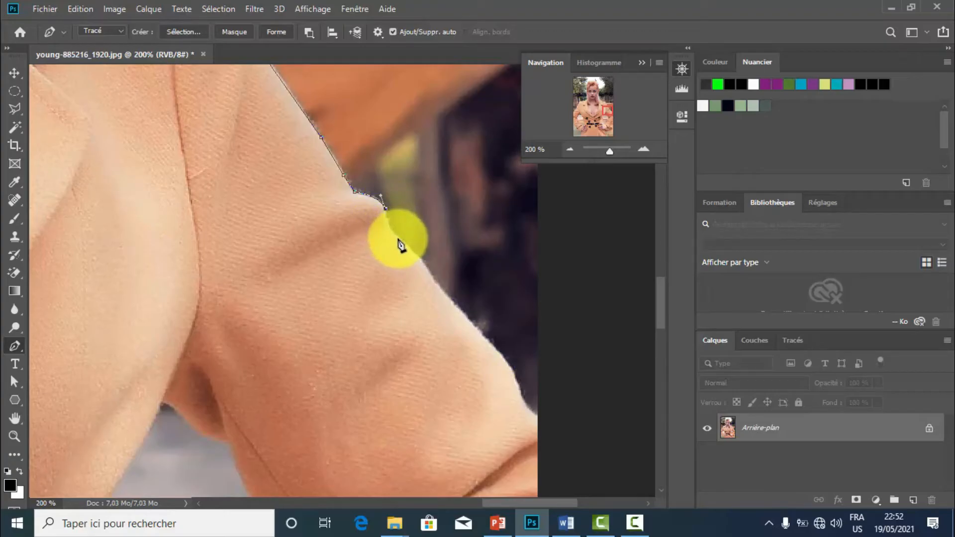
Continue the path from the fabric fold down the outer sleeve edge to the photo's right border.
{"action": "left_click_drag", "start_coordinate": [398, 240], "coordinate": [410, 247]}
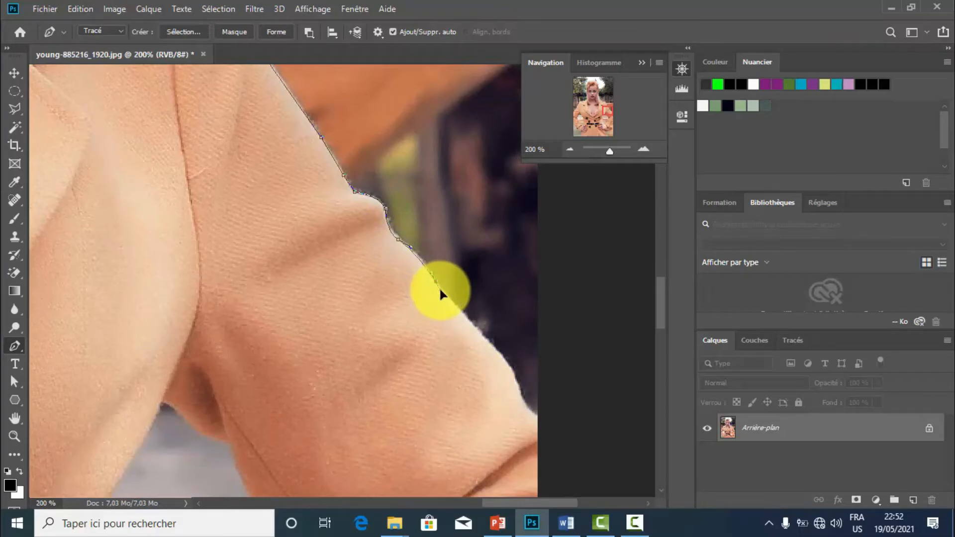
{"action": "left_click_drag", "start_coordinate": [436, 281], "coordinate": [463, 317]}
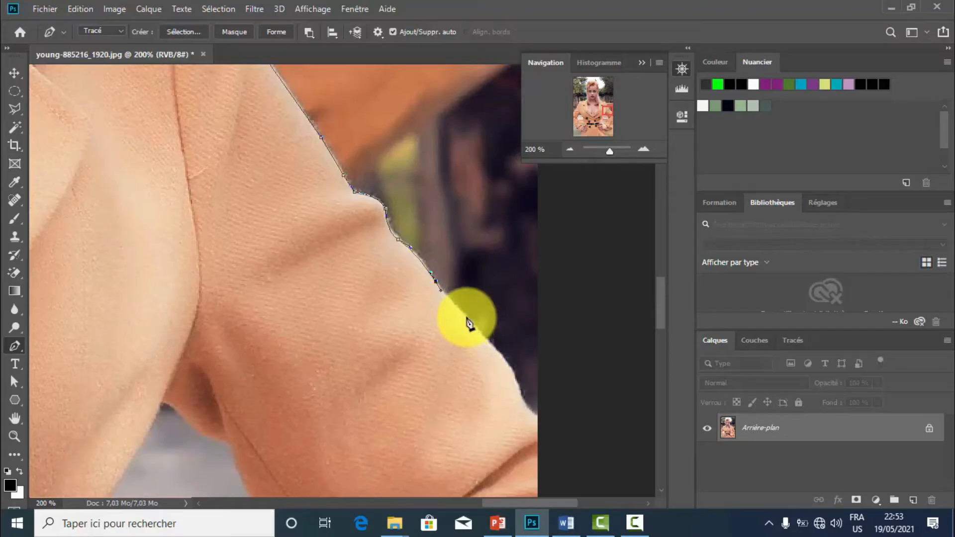
{"action": "left_click", "coordinate": [466, 319]}
{"action": "left_click", "coordinate": [499, 350]}
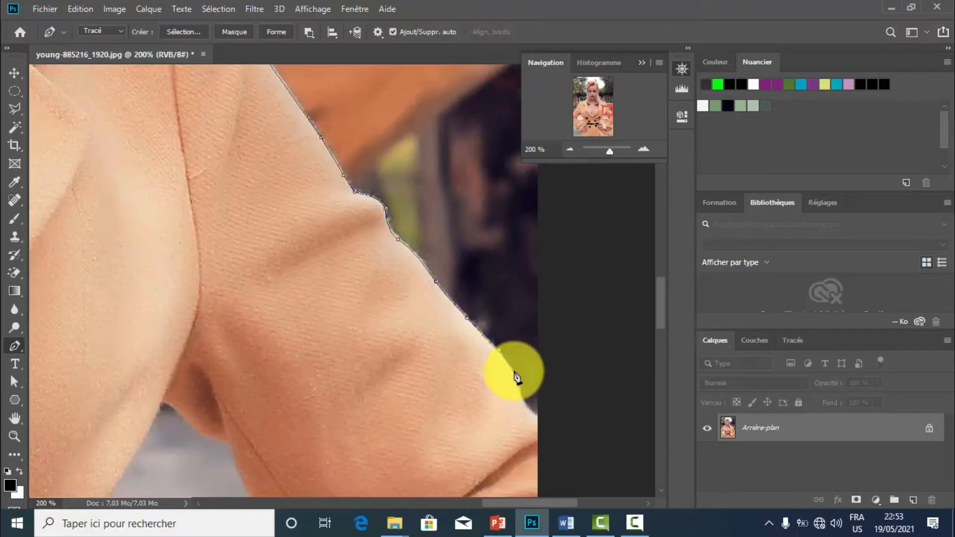
{"action": "left_click", "coordinate": [514, 375]}
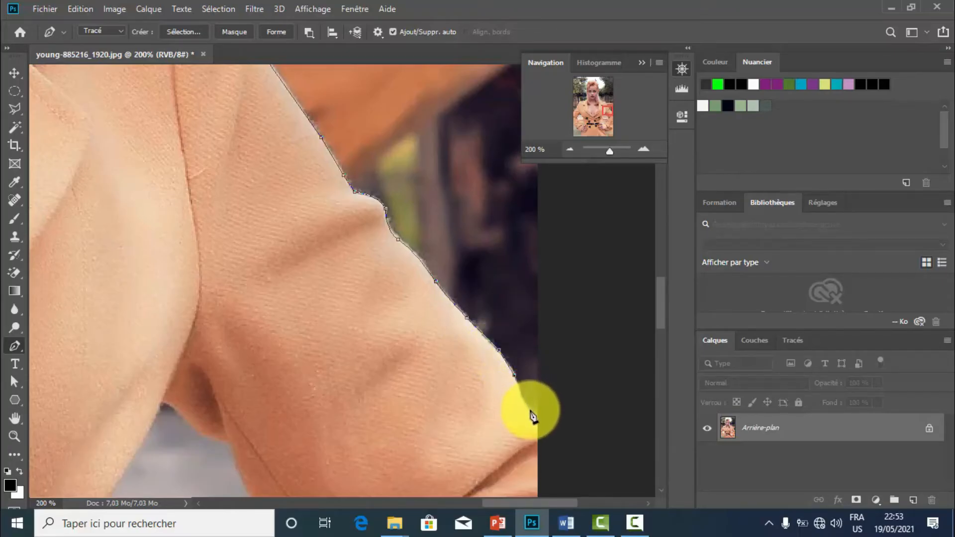
{"action": "left_click", "coordinate": [537, 416]}
{"action": "left_click_drag", "start_coordinate": [536, 416], "coordinate": [554, 431]}
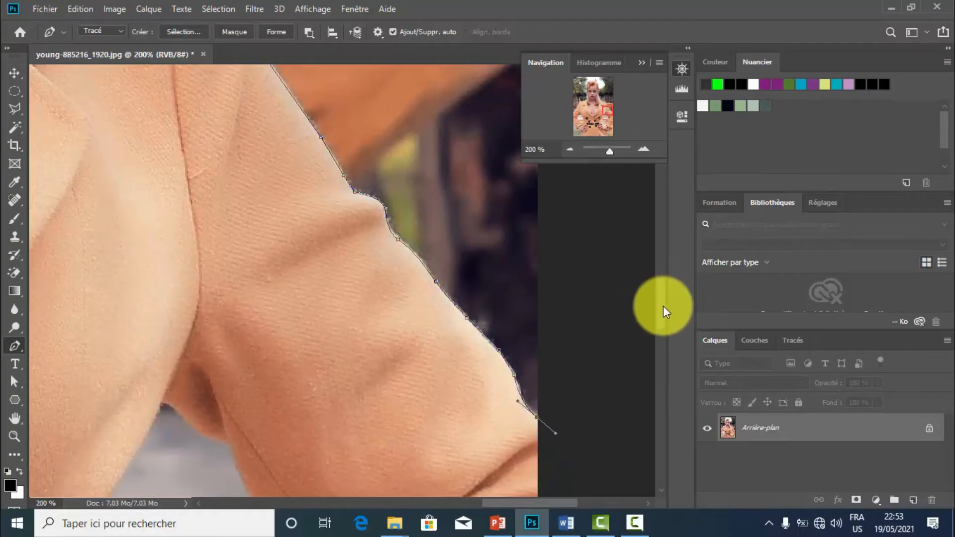
Examine the sleeve along the photo's right border at zooms from 50% to 300%, down to the bent elbow and cuff.
{"action": "scroll", "coordinate": [666, 313], "scroll_direction": "down", "scroll_amount": 2}
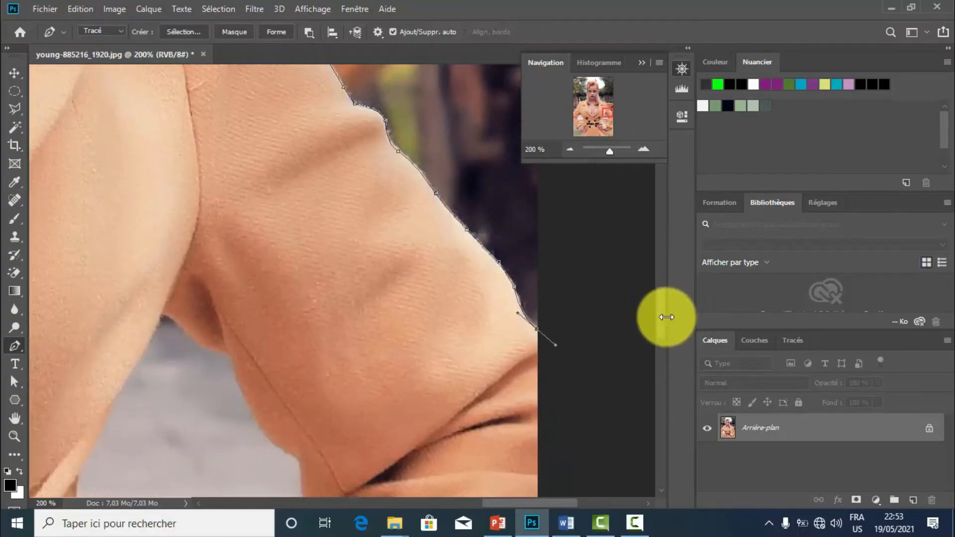
{"action": "left_click", "coordinate": [570, 150]}
{"action": "left_click", "coordinate": [570, 149]}
{"action": "left_click", "coordinate": [570, 149]}
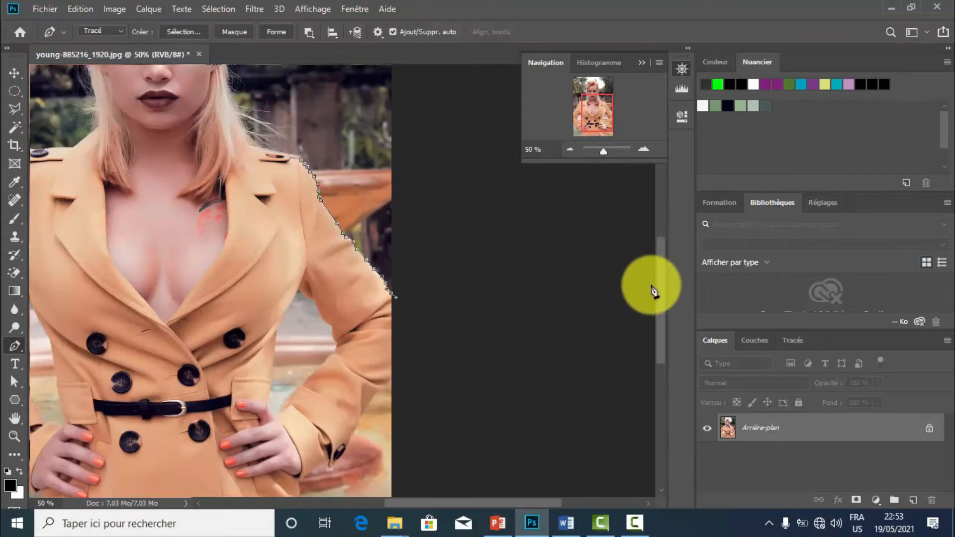
{"action": "left_click", "coordinate": [644, 152]}
{"action": "left_click", "coordinate": [644, 151]}
{"action": "left_click", "coordinate": [644, 152]}
{"action": "left_click", "coordinate": [643, 152]}
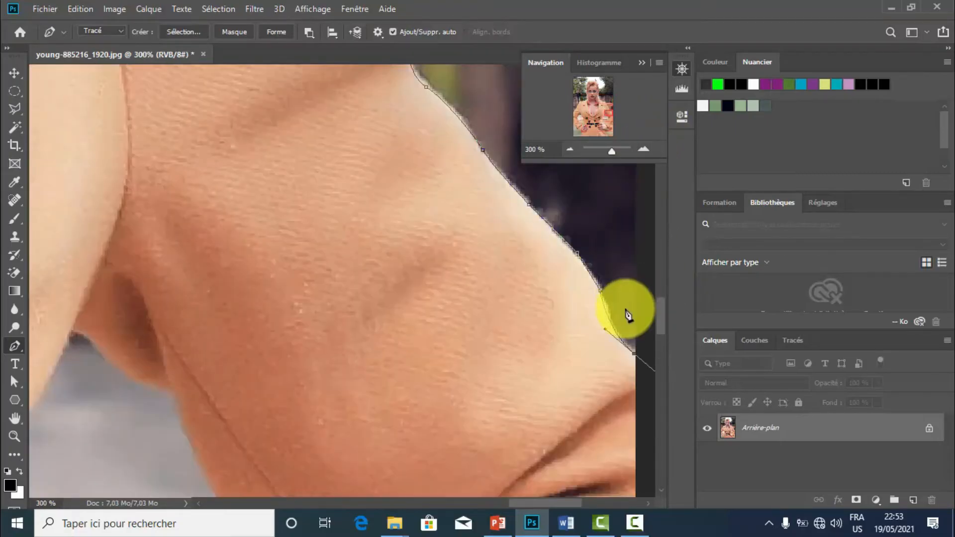
{"action": "left_click", "coordinate": [570, 150]}
{"action": "left_click", "coordinate": [569, 149]}
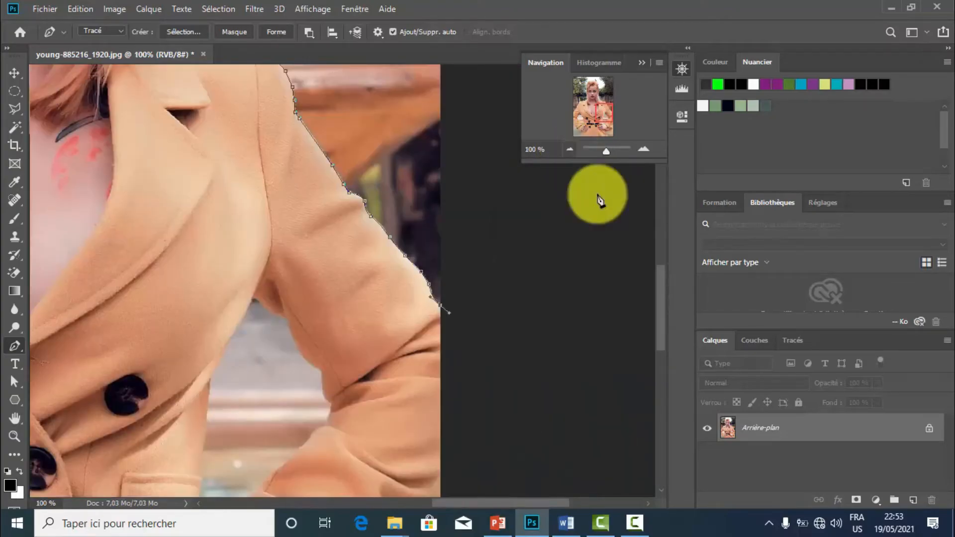
{"action": "scroll", "coordinate": [662, 301], "scroll_direction": "down", "scroll_amount": 5}
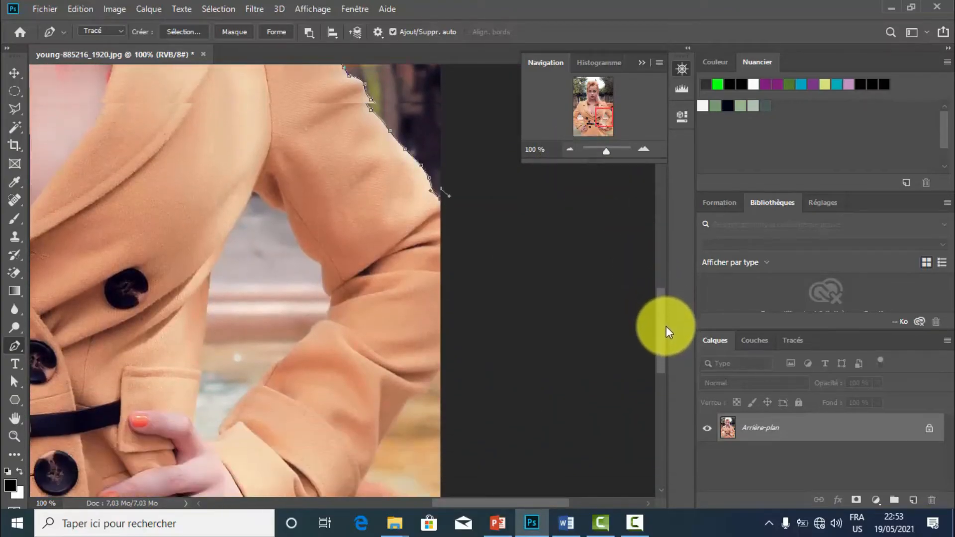
{"action": "left_click_drag", "start_coordinate": [666, 329], "coordinate": [666, 330]}
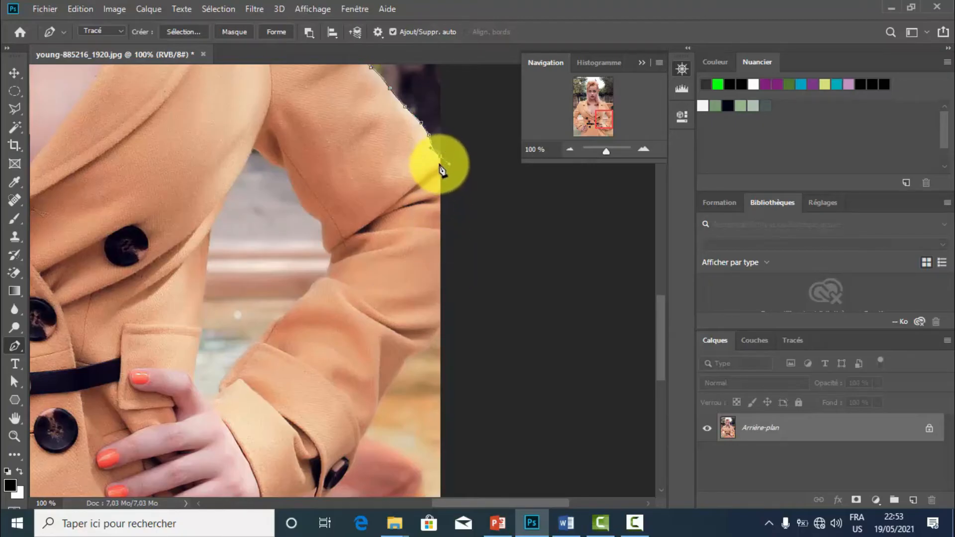
{"action": "left_click", "coordinate": [441, 207]}
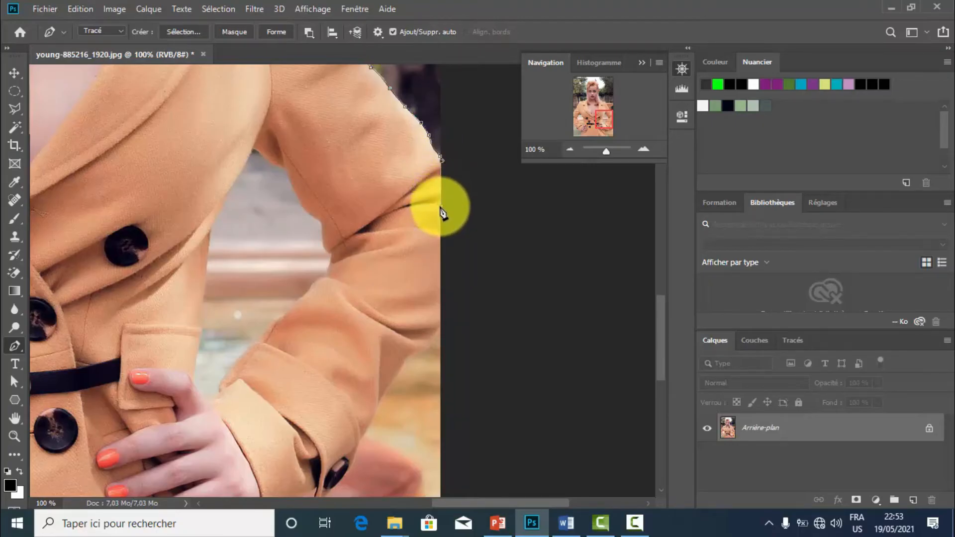
{"action": "left_click", "coordinate": [441, 288]}
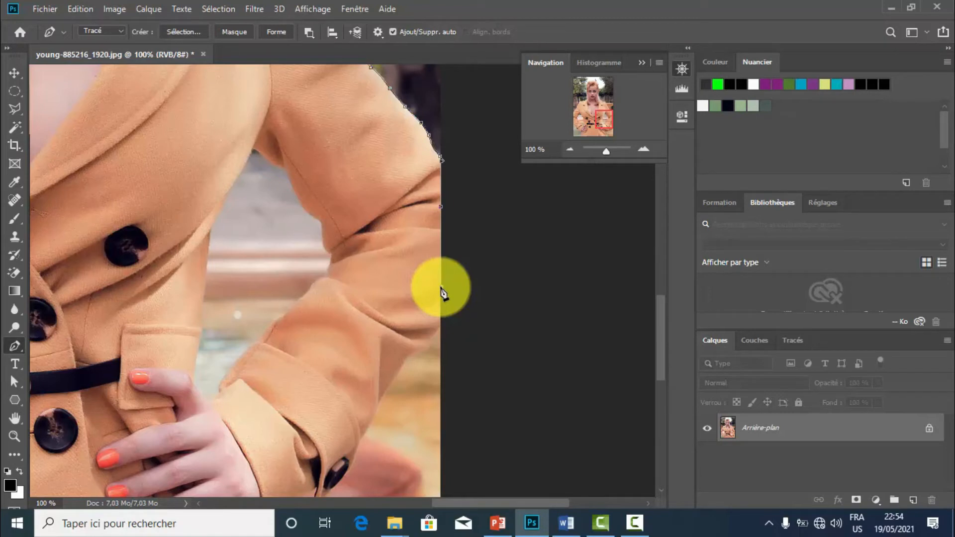
{"action": "key", "text": "ctrl+z"}
{"action": "key", "text": "ctrl+z"}
{"action": "key", "text": "ctrl+z"}
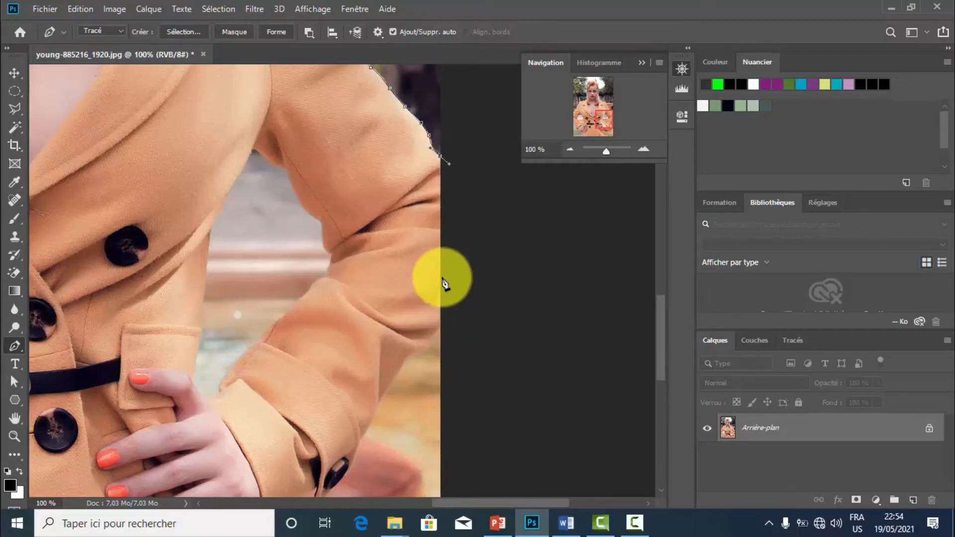
Route the path outside the photo around the elbow and bring it back to the right border at the sleeve's lower edge.
{"action": "left_click", "coordinate": [516, 225]}
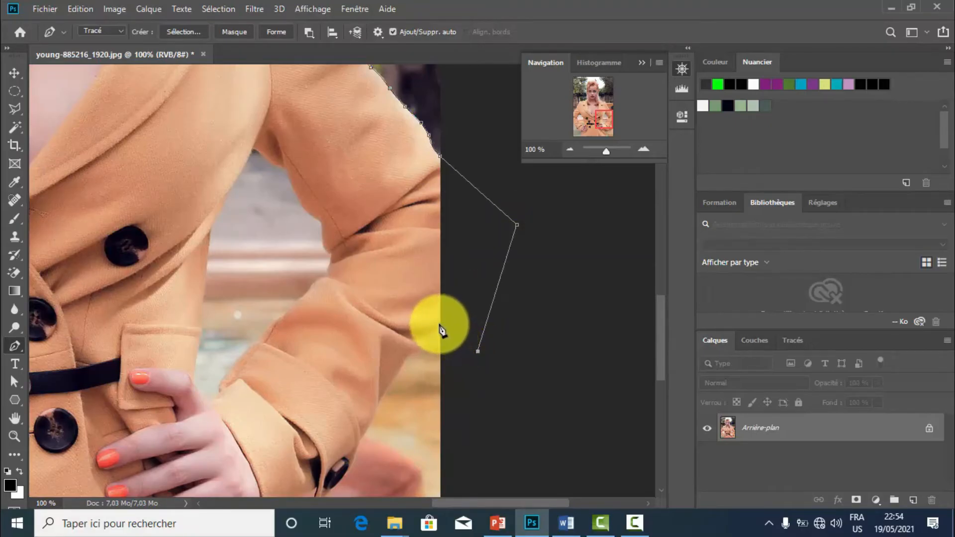
{"action": "left_click", "coordinate": [642, 153]}
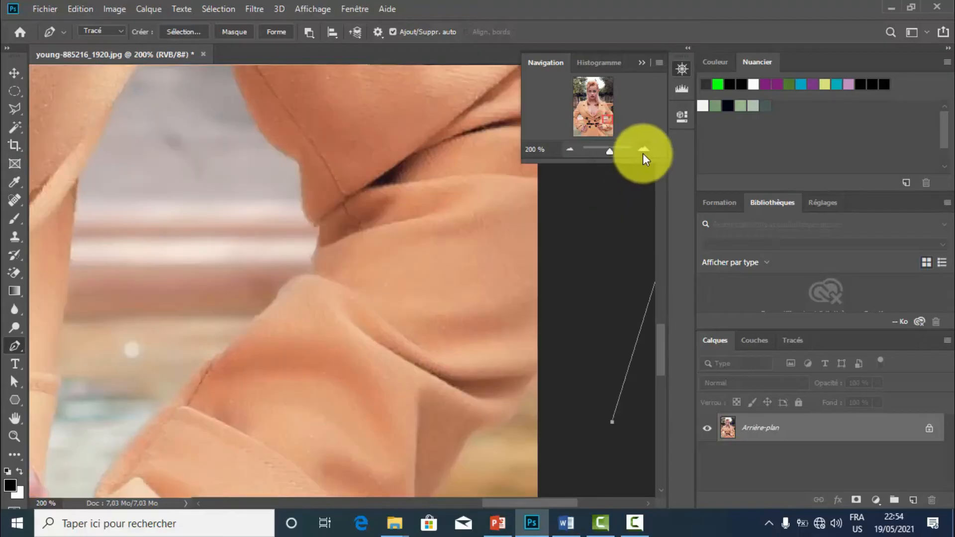
{"action": "left_click", "coordinate": [643, 153]}
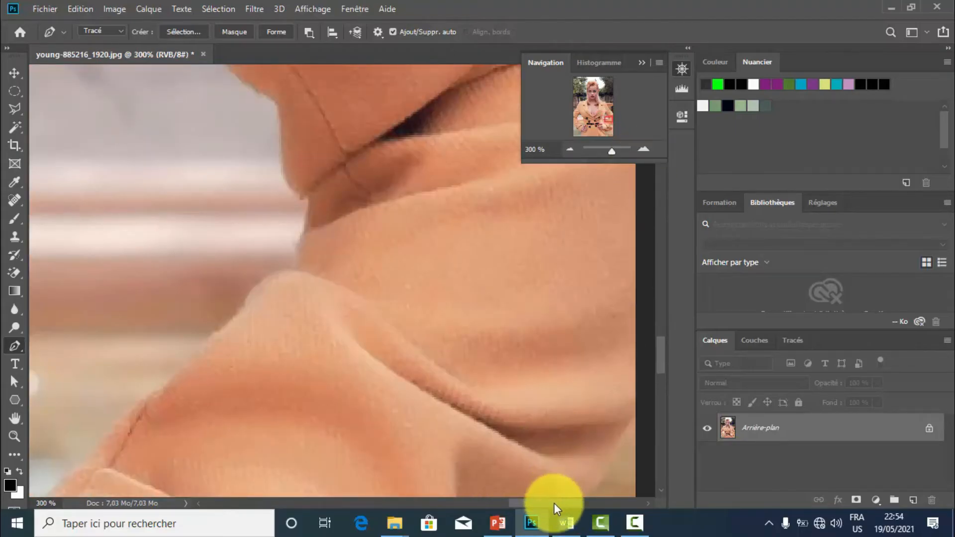
{"action": "left_click_drag", "start_coordinate": [554, 503], "coordinate": [572, 495]}
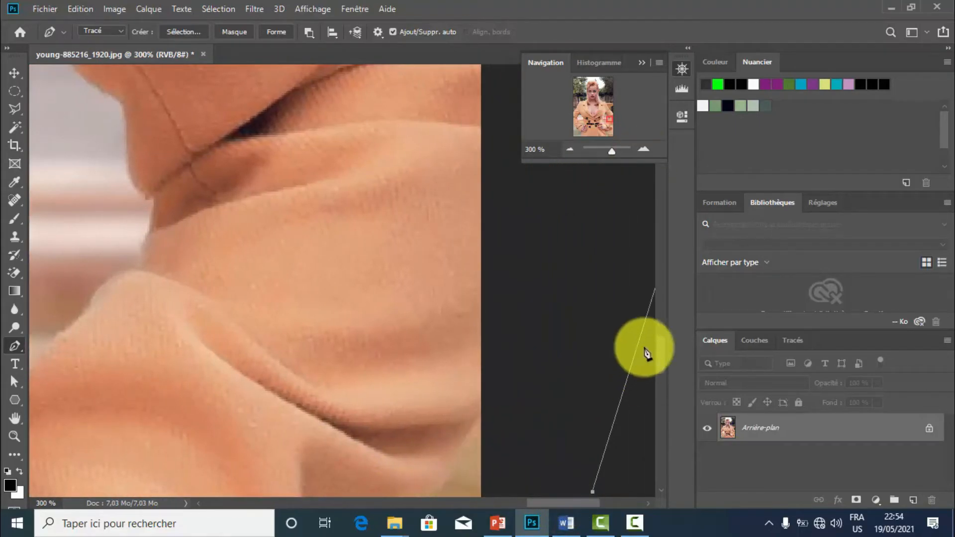
{"action": "left_click_drag", "start_coordinate": [662, 348], "coordinate": [662, 365]}
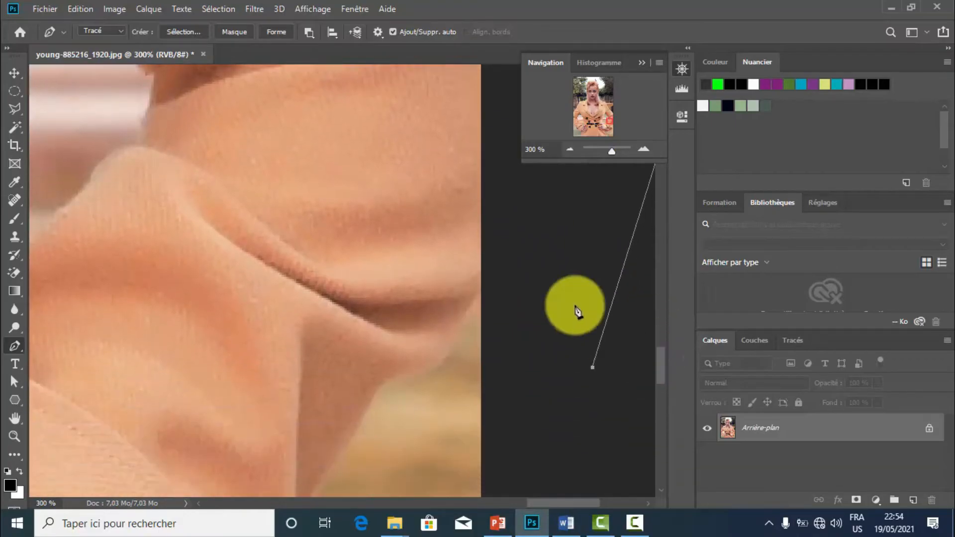
{"action": "left_click", "coordinate": [481, 292]}
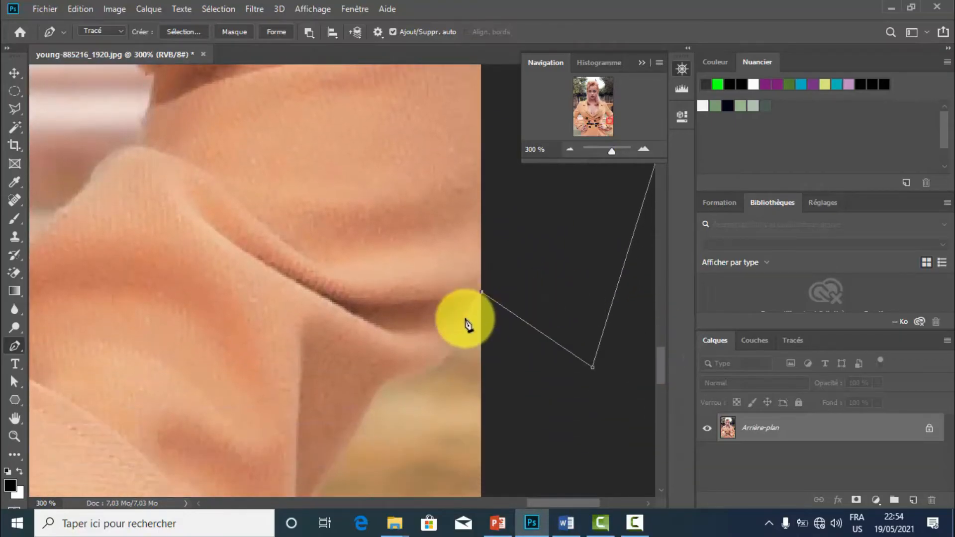
Trace the underside of the elbow with curved segments and continue down the forearm's outer edge toward the cuff.
{"action": "left_click_drag", "start_coordinate": [458, 327], "coordinate": [453, 339]}
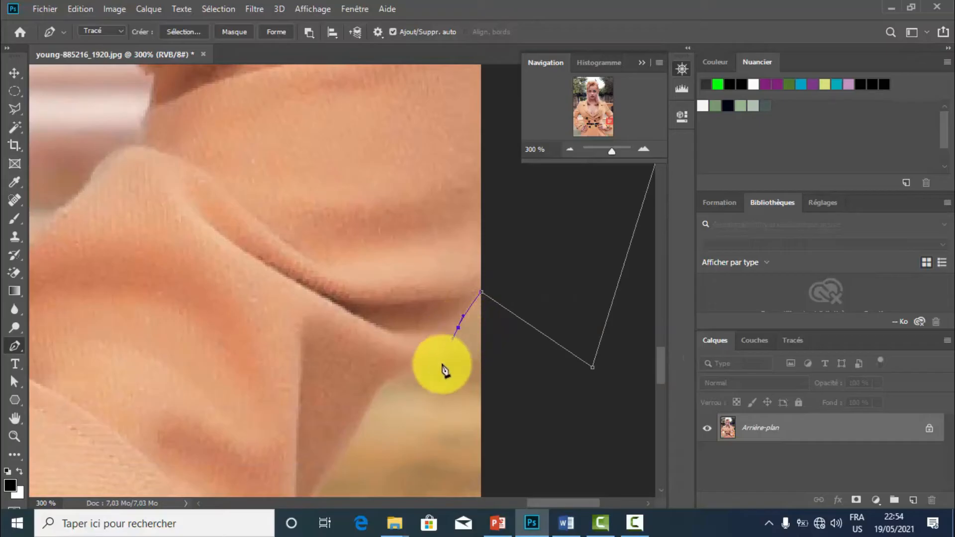
{"action": "left_click_drag", "start_coordinate": [425, 369], "coordinate": [397, 378]}
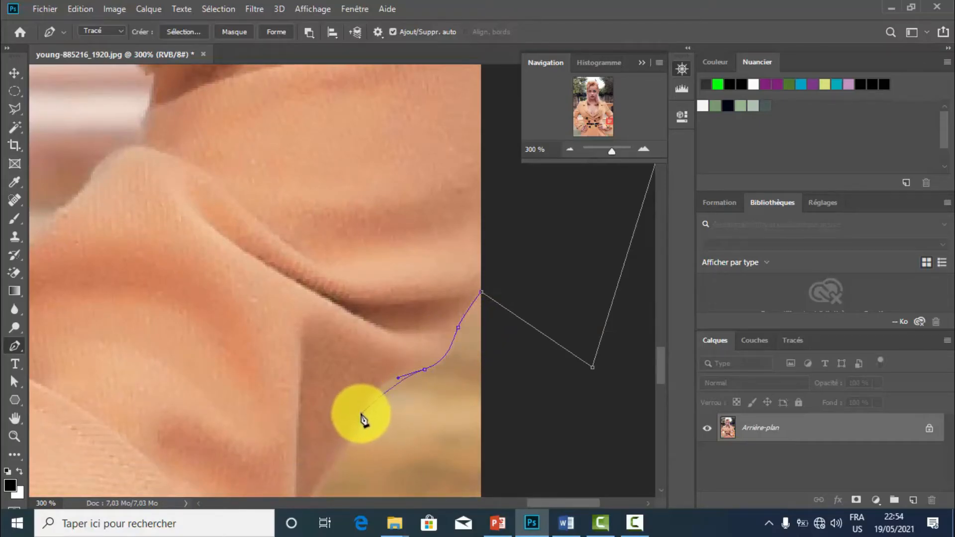
{"action": "left_click_drag", "start_coordinate": [361, 414], "coordinate": [334, 469]}
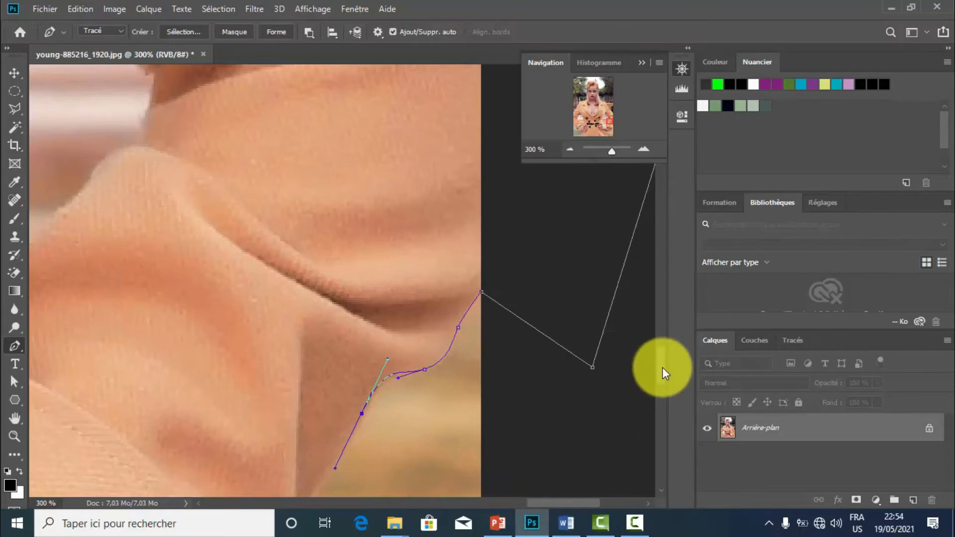
{"action": "scroll", "coordinate": [663, 371], "scroll_direction": "down", "scroll_amount": 3}
{"action": "scroll", "coordinate": [662, 379], "scroll_direction": "down", "scroll_amount": 3}
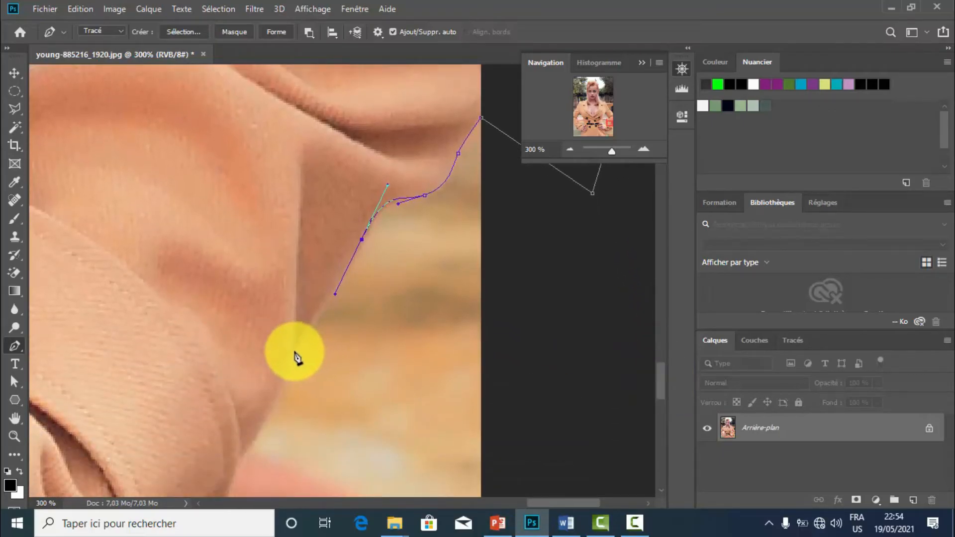
{"action": "left_click_drag", "start_coordinate": [304, 332], "coordinate": [288, 357]}
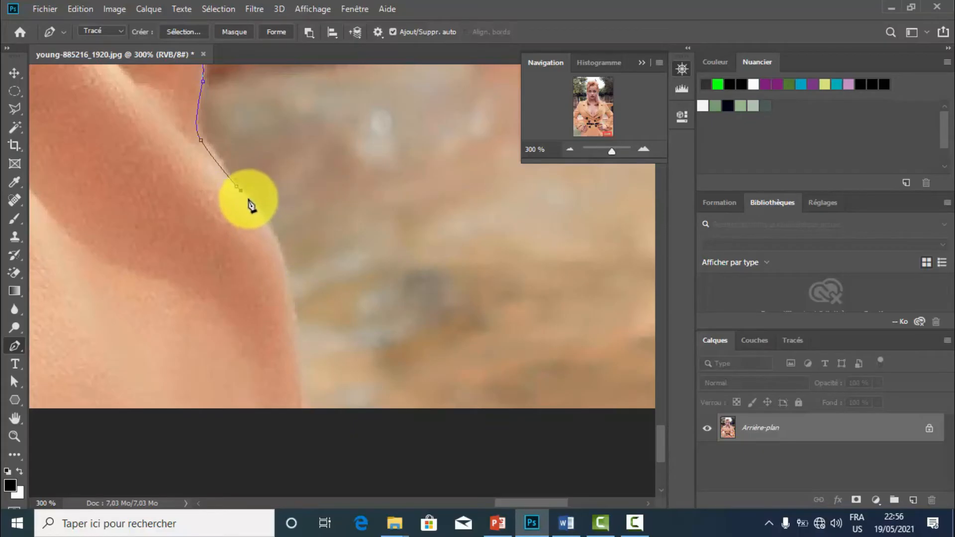
Curve the path down the coat's lower outer edge, remove the outgoing handle, and extend it just past the photo's bottom border.
{"action": "left_click_drag", "start_coordinate": [247, 197], "coordinate": [259, 265]}
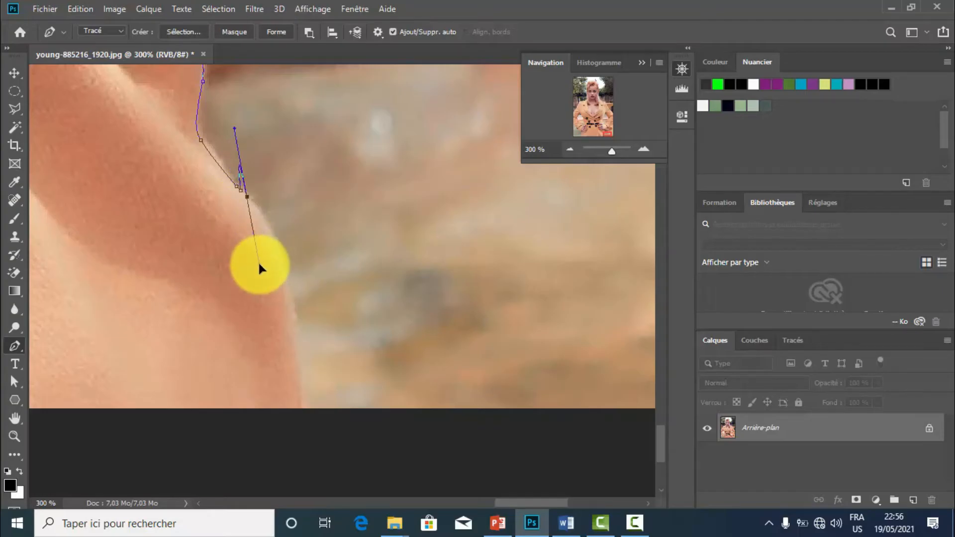
{"action": "key", "text": "ctrl+z"}
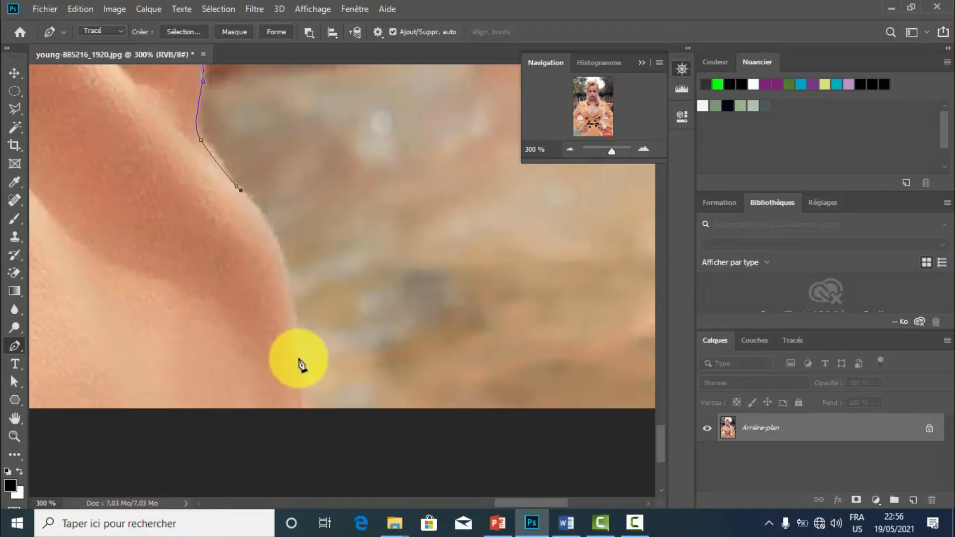
{"action": "left_click", "coordinate": [299, 360]}
{"action": "left_click_drag", "start_coordinate": [299, 361], "coordinate": [304, 477]}
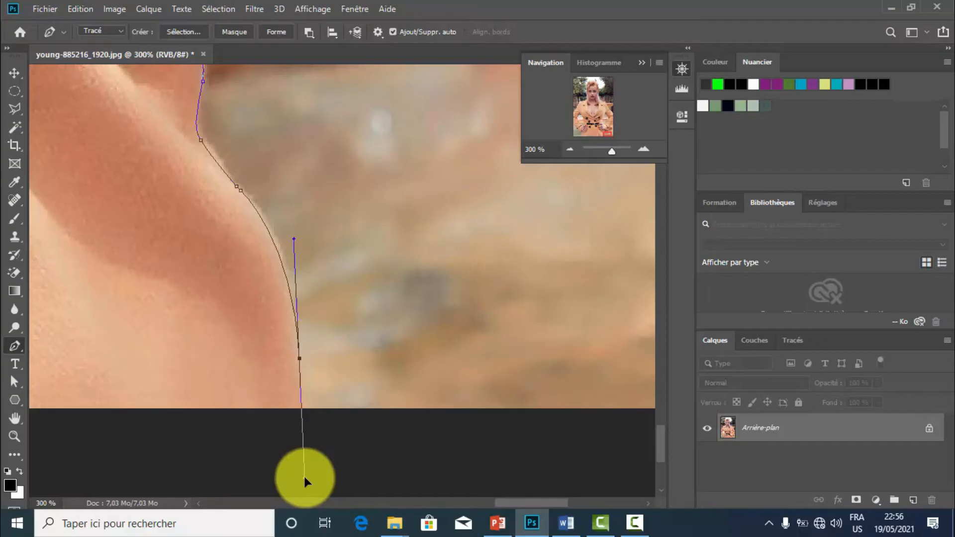
{"action": "left_click", "coordinate": [300, 359], "text": "alt"}
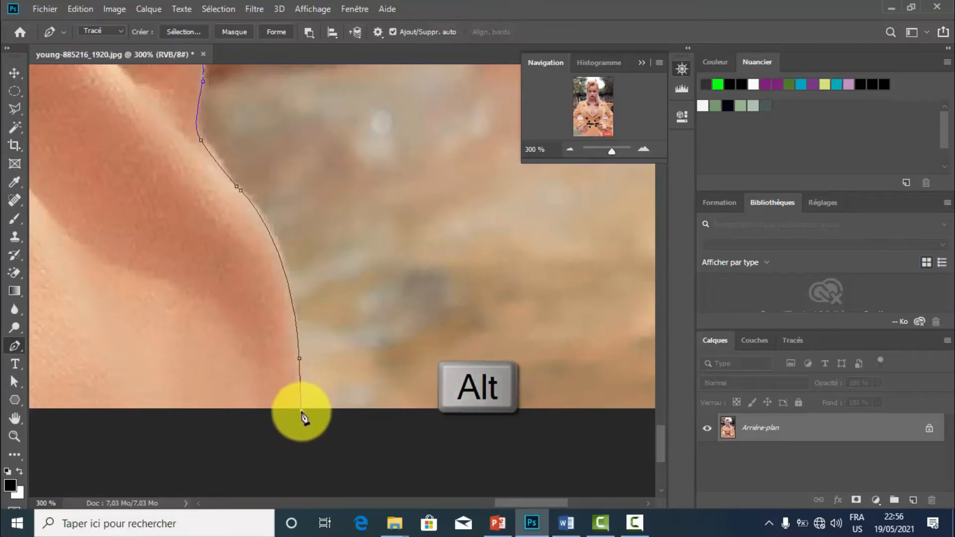
{"action": "left_click_drag", "start_coordinate": [302, 411], "coordinate": [295, 449]}
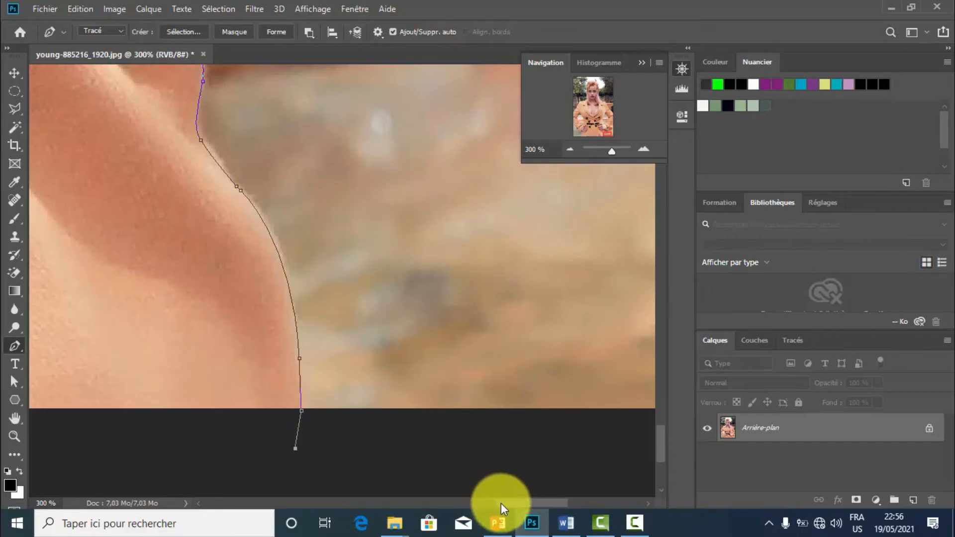
Route the path below the photo to the opposite side of the coat and trace up its lower outer edge.
{"action": "left_click_drag", "start_coordinate": [500, 503], "coordinate": [305, 504]}
{"action": "left_click", "coordinate": [301, 482]}
{"action": "left_click", "coordinate": [258, 459]}
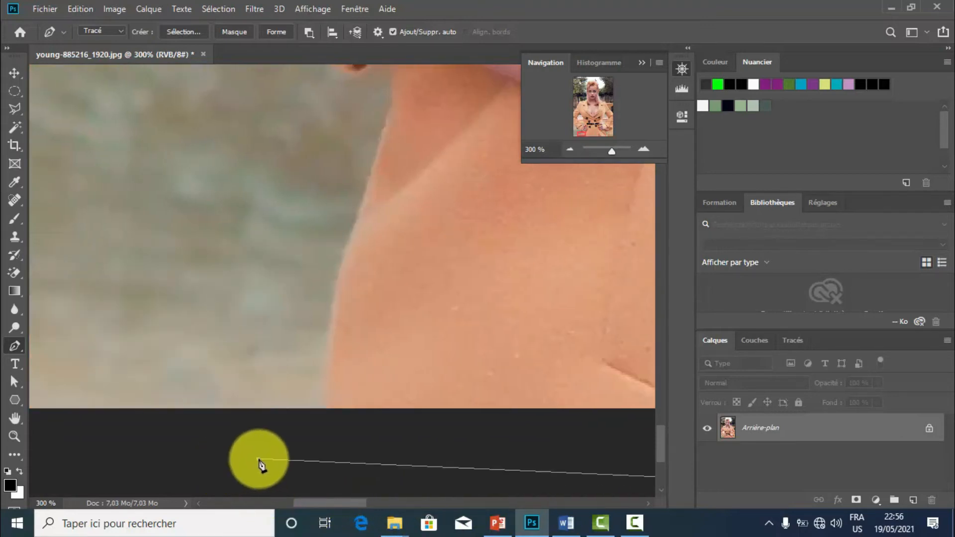
{"action": "left_click", "coordinate": [327, 404]}
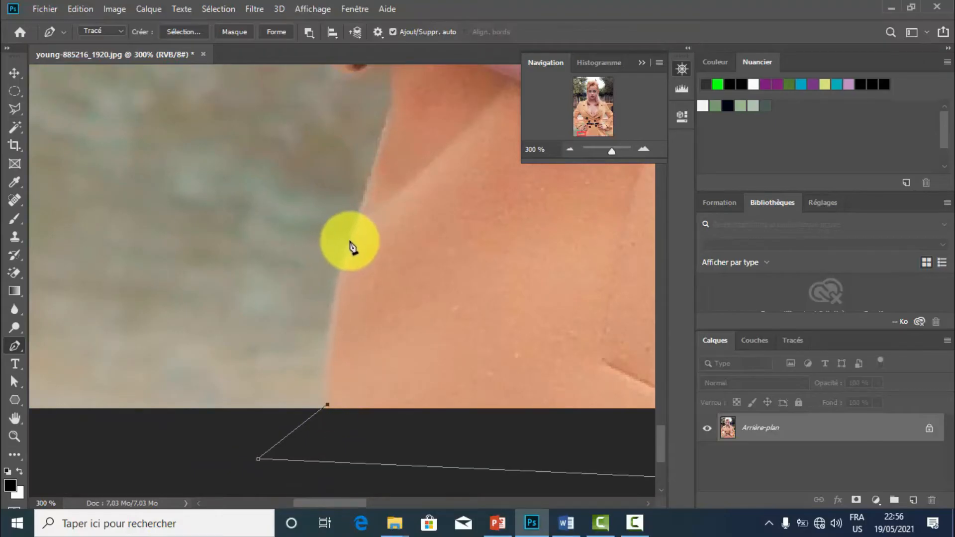
{"action": "left_click_drag", "start_coordinate": [351, 241], "coordinate": [367, 193]}
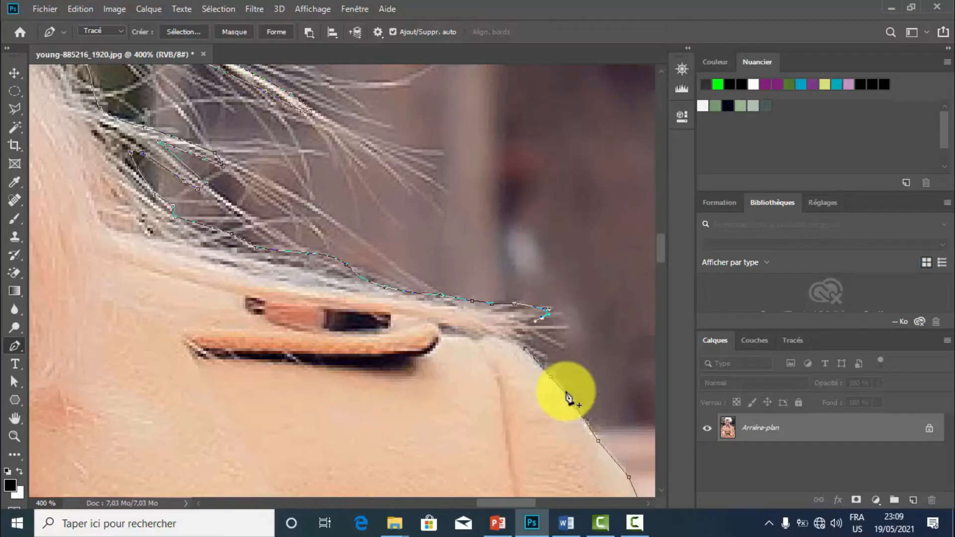
Add a point along the shoulder edge, close the path at its starting anchor near the hair, and convert it to a selection.
{"action": "left_click", "coordinate": [571, 400]}
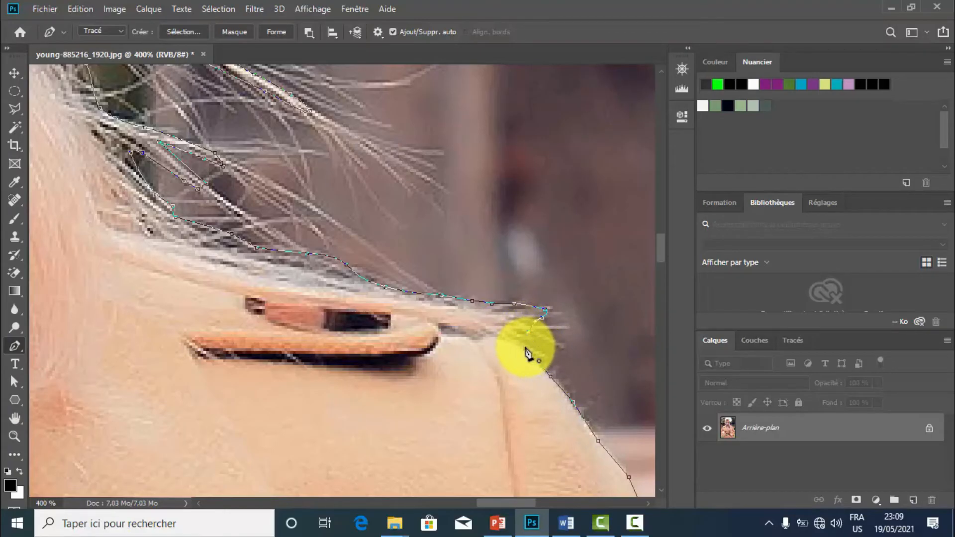
{"action": "left_click", "coordinate": [525, 350]}
{"action": "key", "text": "ctrl+Return"}
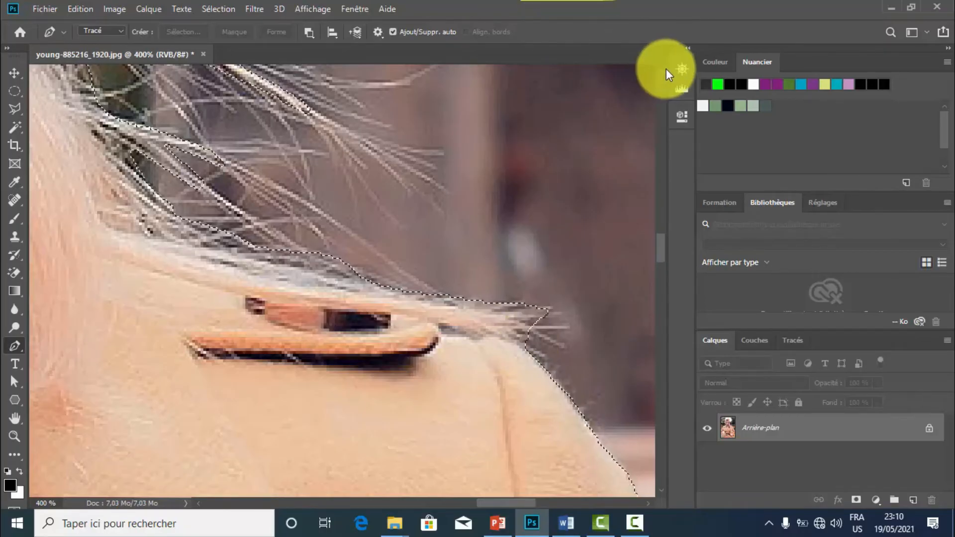
Fit the whole photo in view and invert the selection so it covers the woman instead of the background.
{"action": "key", "text": "z"}
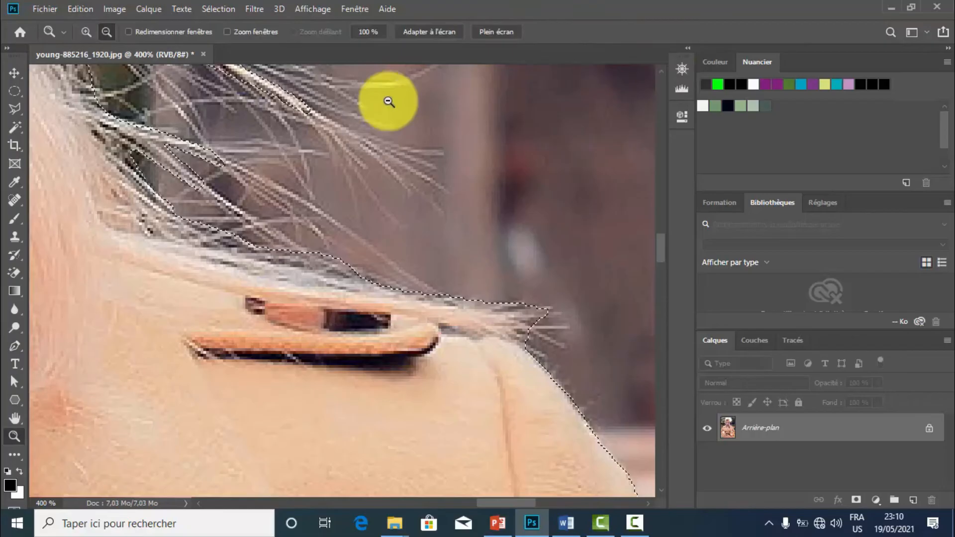
{"action": "right_click", "coordinate": [301, 216]}
{"action": "left_click", "coordinate": [326, 222]}
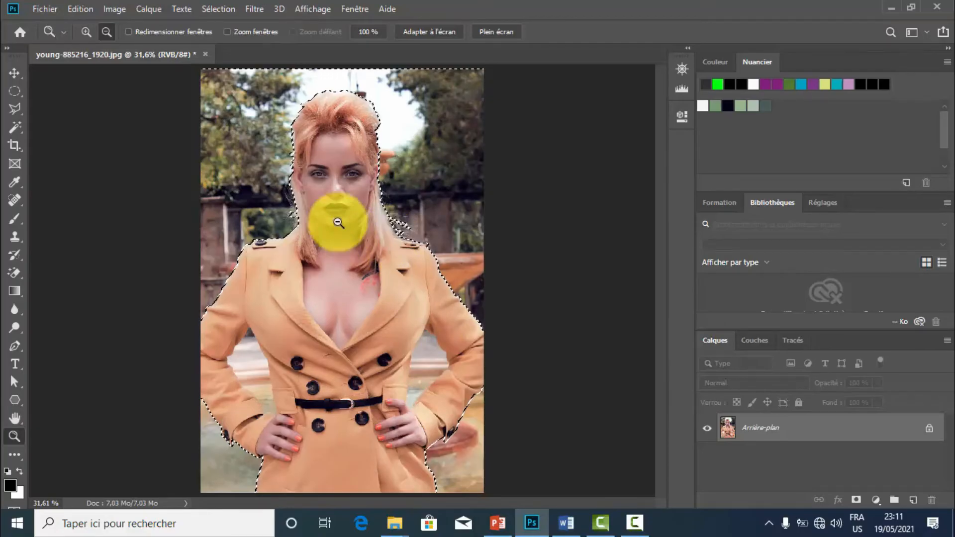
{"action": "left_click", "coordinate": [222, 12]}
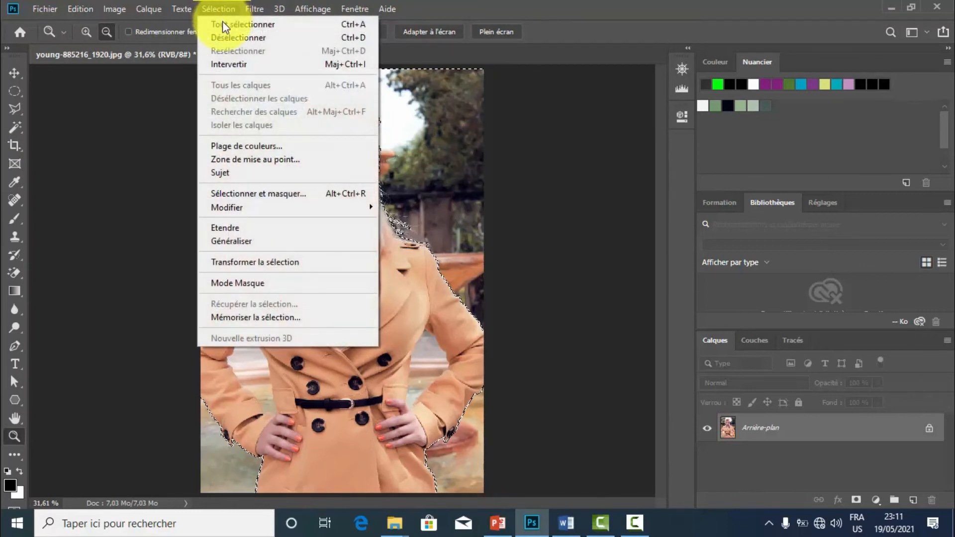
{"action": "left_click", "coordinate": [227, 61]}
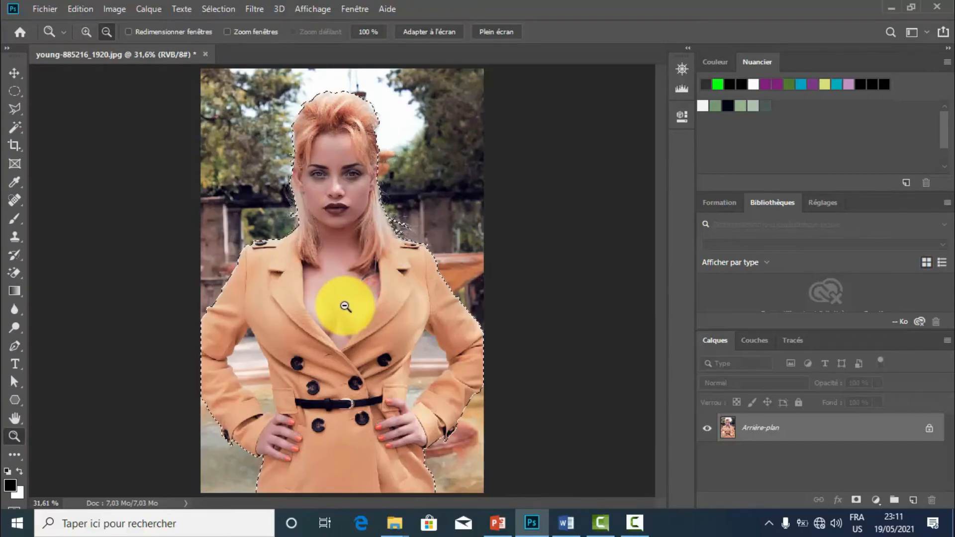
Invert the selection to the background, and invert it again to return it to the woman.
{"action": "left_click", "coordinate": [220, 10]}
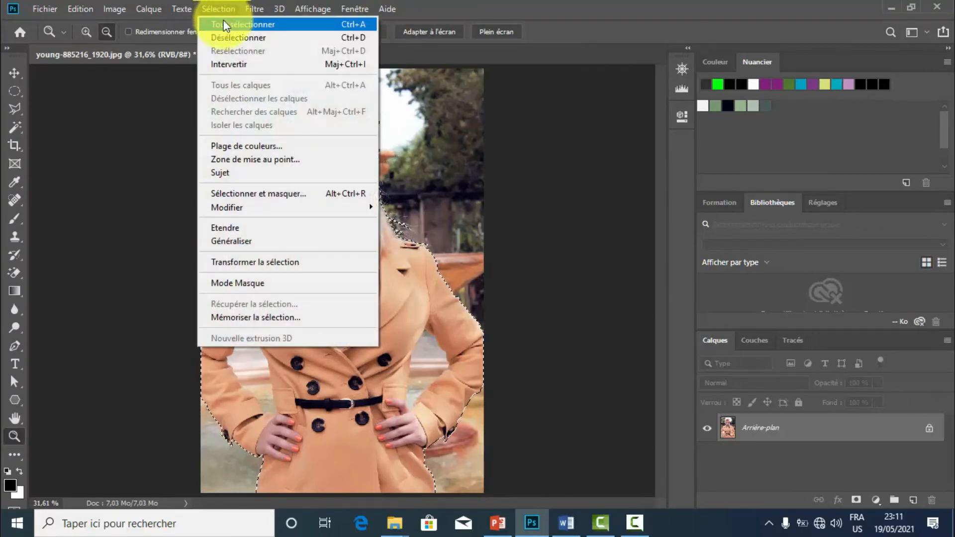
{"action": "left_click", "coordinate": [228, 65]}
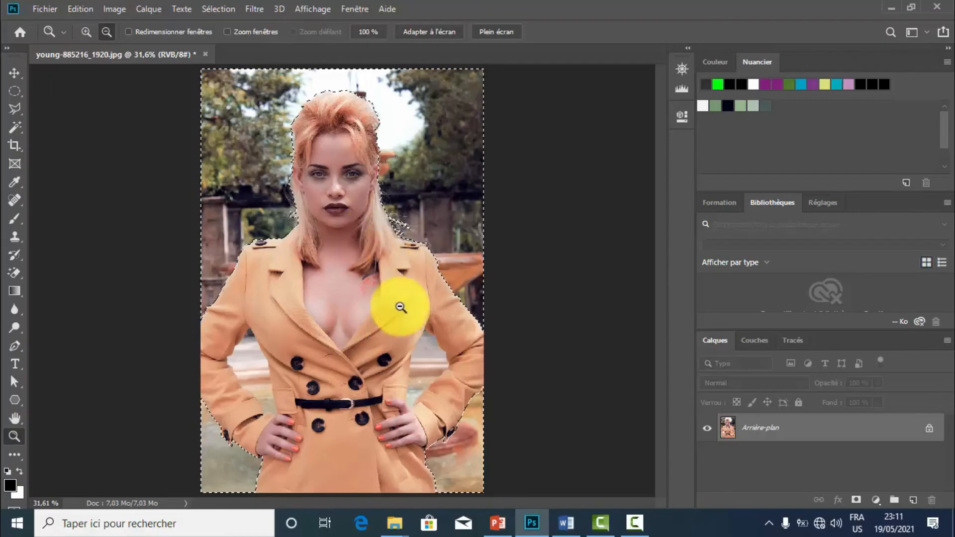
{"action": "left_click", "coordinate": [214, 10]}
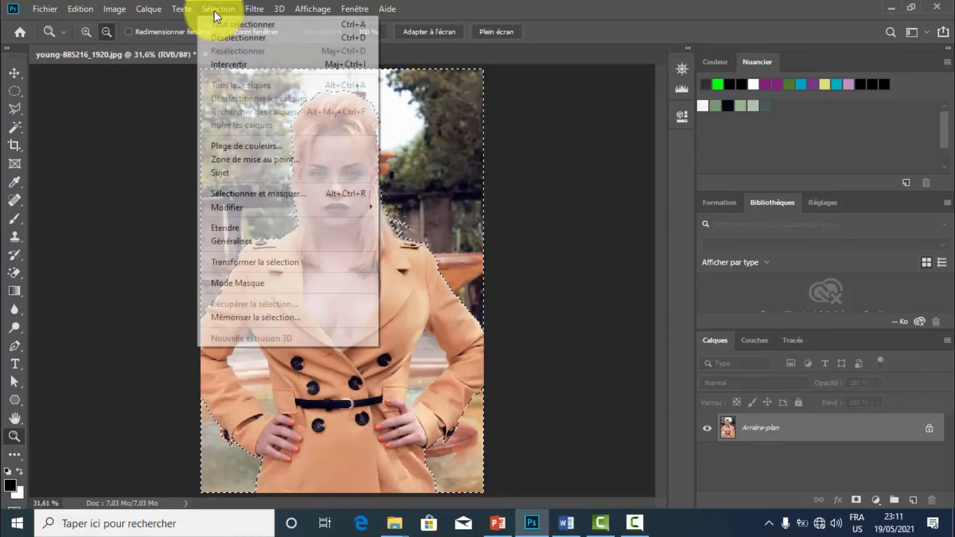
{"action": "left_click", "coordinate": [225, 63]}
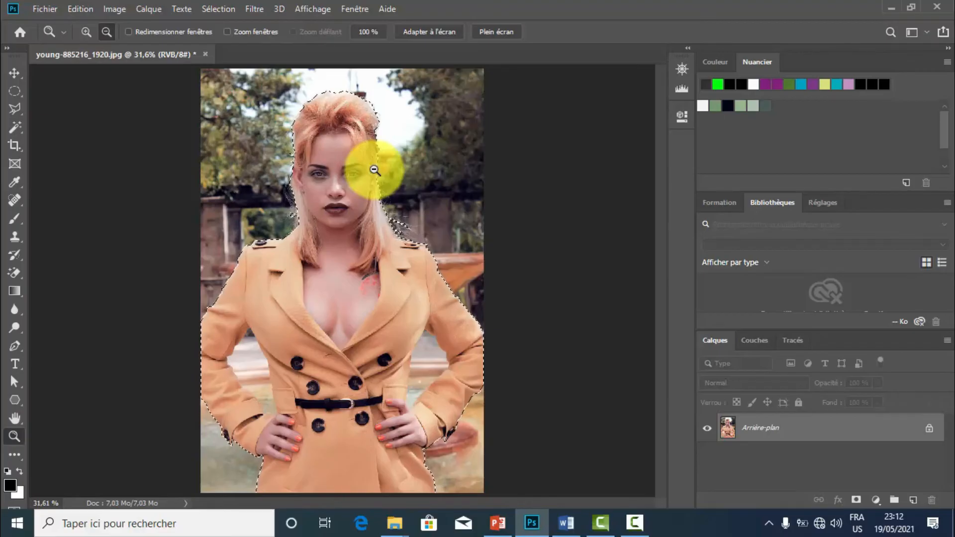
Copy the selected woman onto a new layer above the Arrière-plan layer.
{"action": "key", "text": "p"}
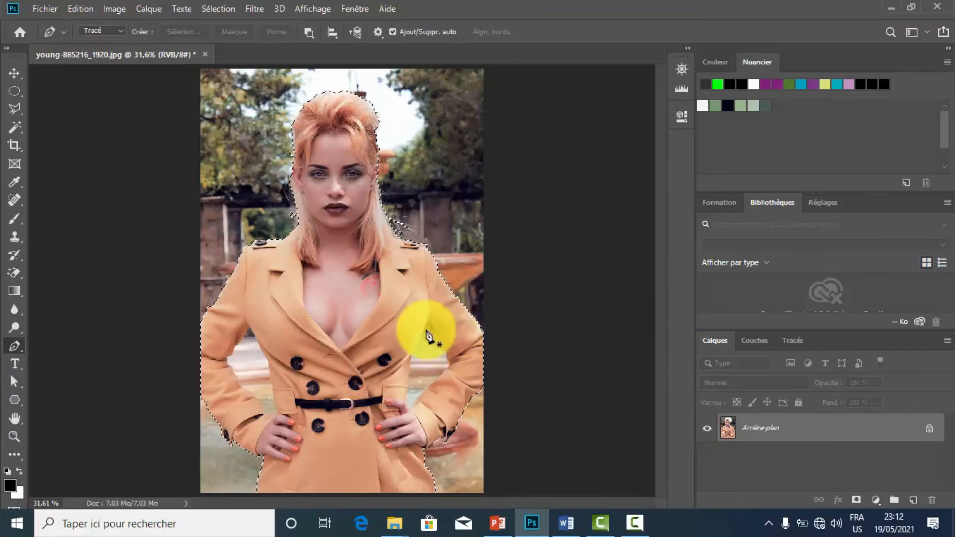
{"action": "key", "text": "ctrl+j"}
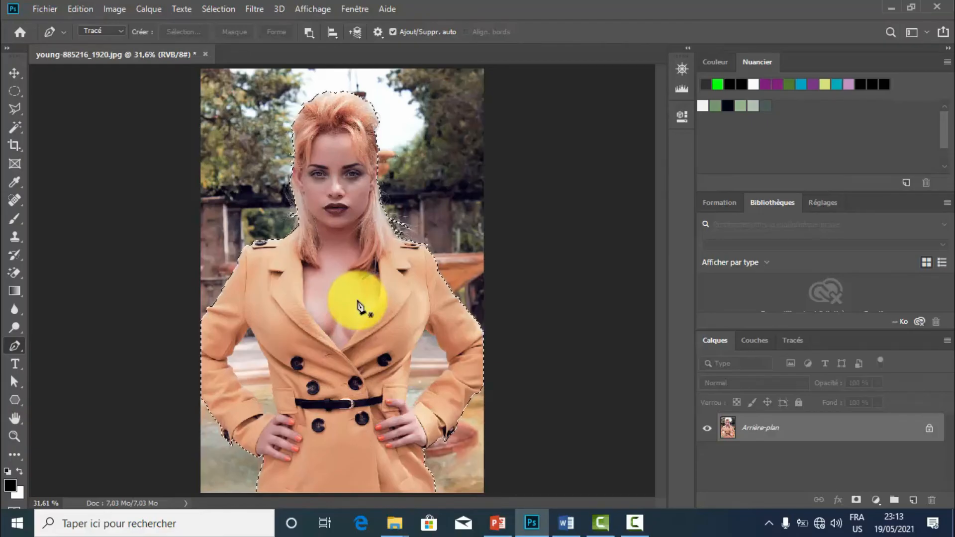
{"action": "key", "text": "ctrl+shift+alt+n"}
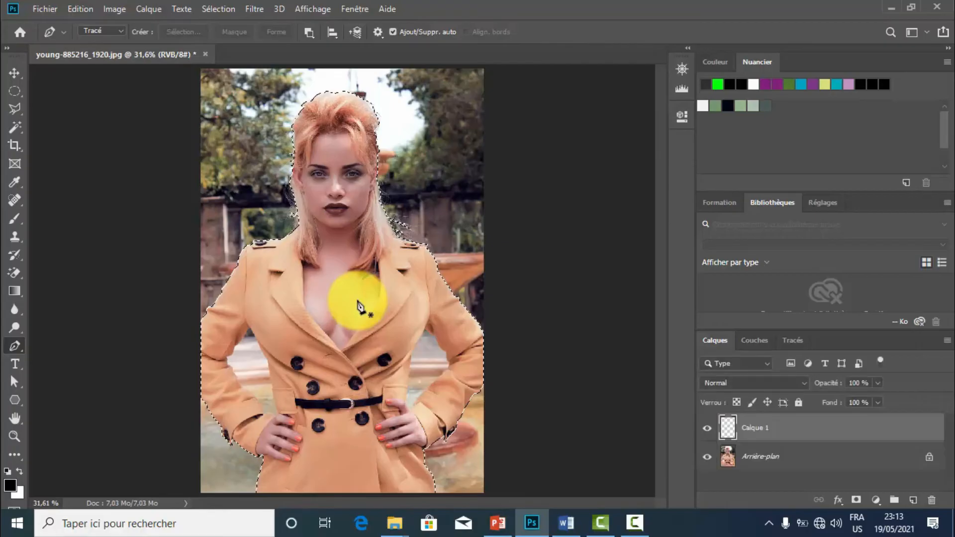
{"action": "key", "text": "ctrl+shift+alt+e"}
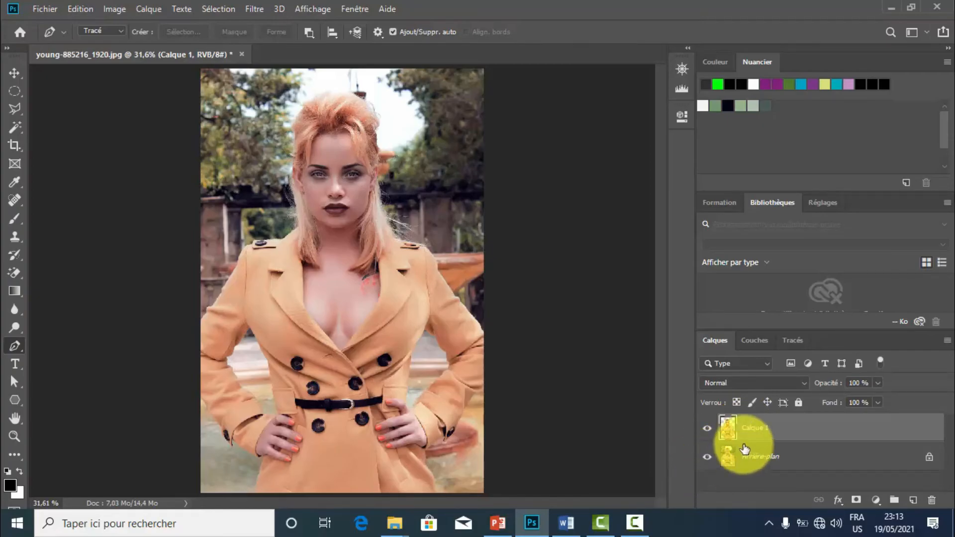
Hide and reshow the Arrière-plan layer to check the cutout, and delete that layer.
{"action": "left_click", "coordinate": [707, 459]}
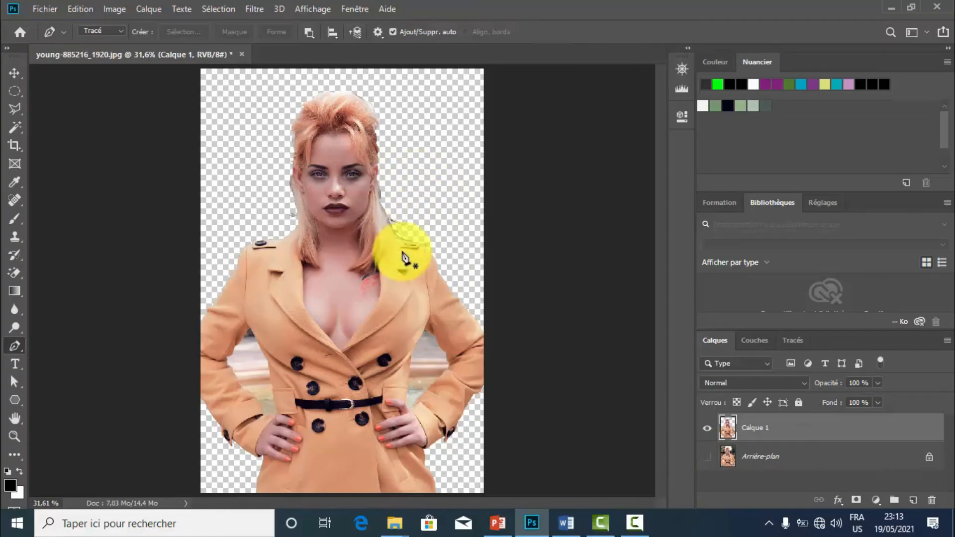
{"action": "left_click", "coordinate": [706, 460]}
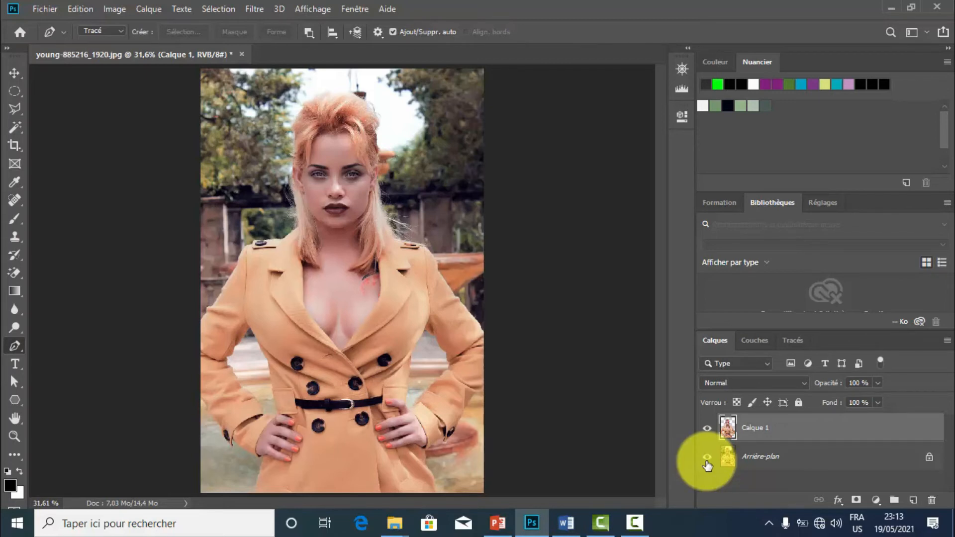
{"action": "left_click", "coordinate": [782, 458]}
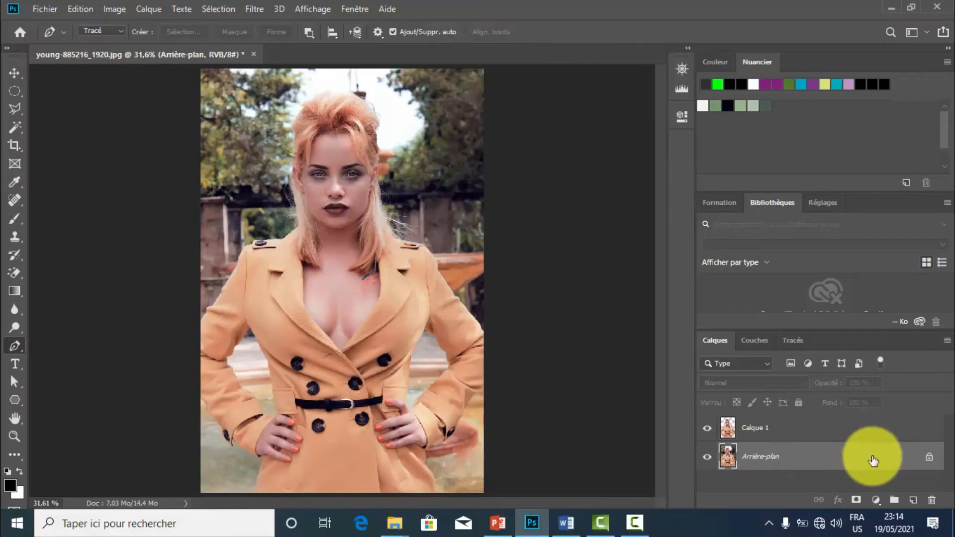
{"action": "right_click", "coordinate": [914, 457]}
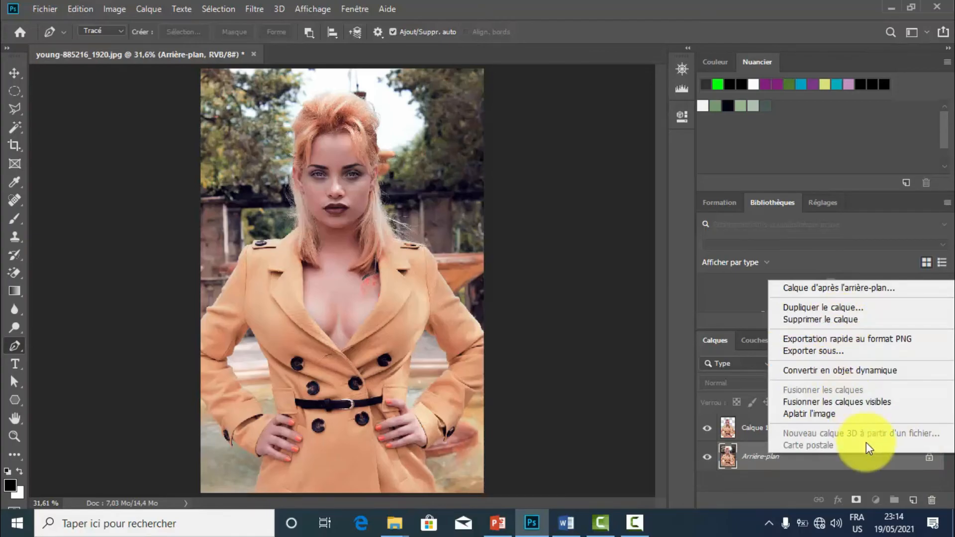
{"action": "left_click", "coordinate": [873, 459]}
{"action": "left_click_drag", "start_coordinate": [895, 452], "coordinate": [929, 497]}
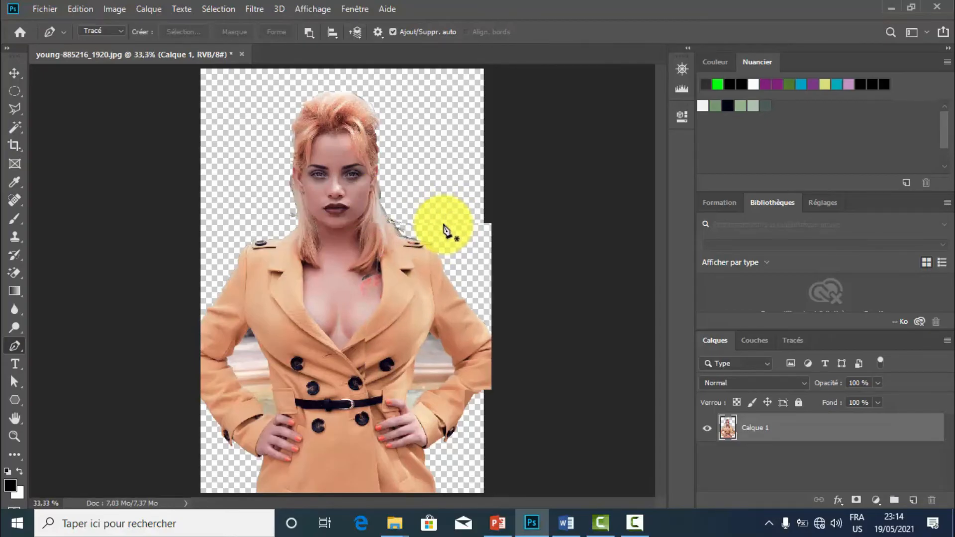
Examine the cutout's edges up to 400% zoom, including the sleeve along the right border, and the whole figure at 25%.
{"action": "key", "text": "ctrl+plus"}
{"action": "key", "text": "ctrl+plus"}
{"action": "key", "text": "ctrl+plus"}
{"action": "key", "text": "ctrl+plus"}
{"action": "key", "text": "ctrl+plus"}
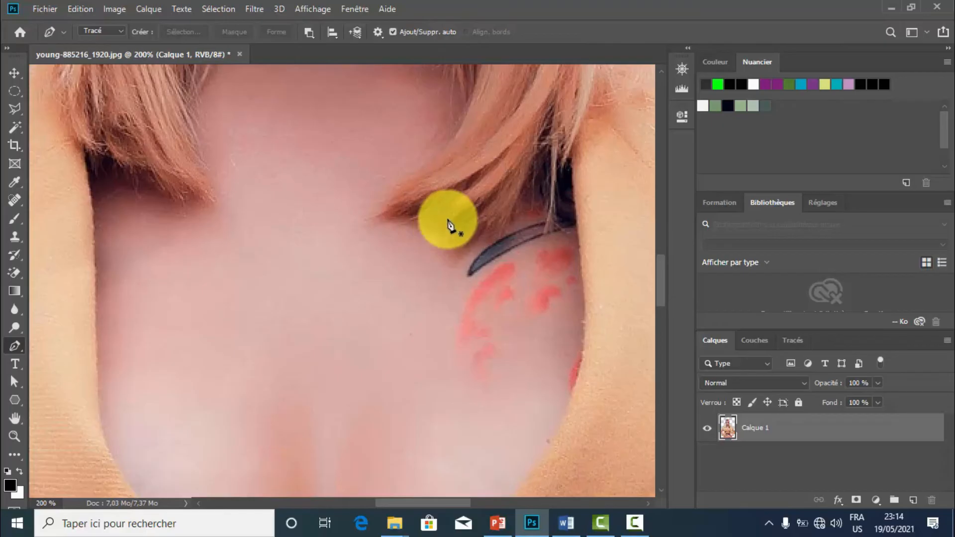
{"action": "left_click", "coordinate": [679, 71]}
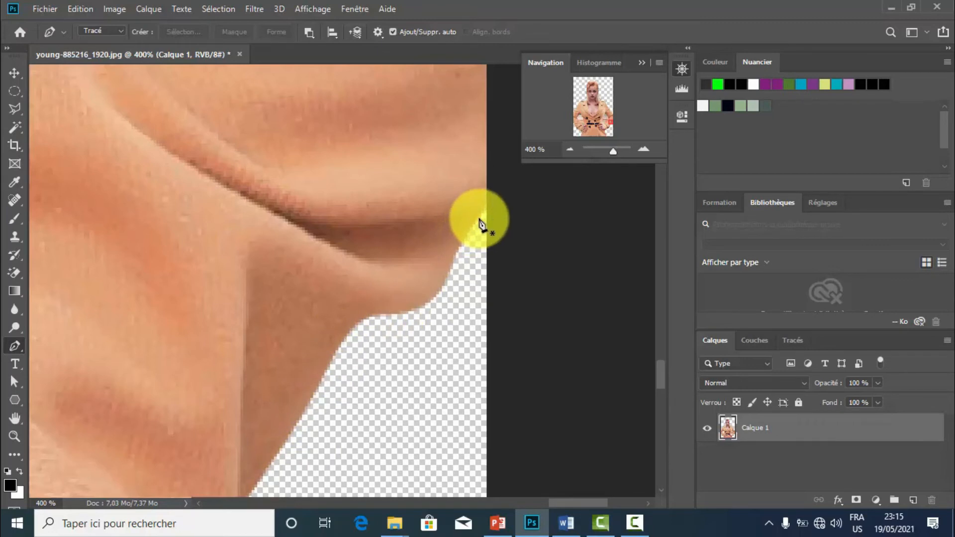
{"action": "left_click", "coordinate": [569, 149]}
{"action": "left_click", "coordinate": [570, 149]}
{"action": "left_click", "coordinate": [570, 149]}
{"action": "left_click", "coordinate": [570, 149]}
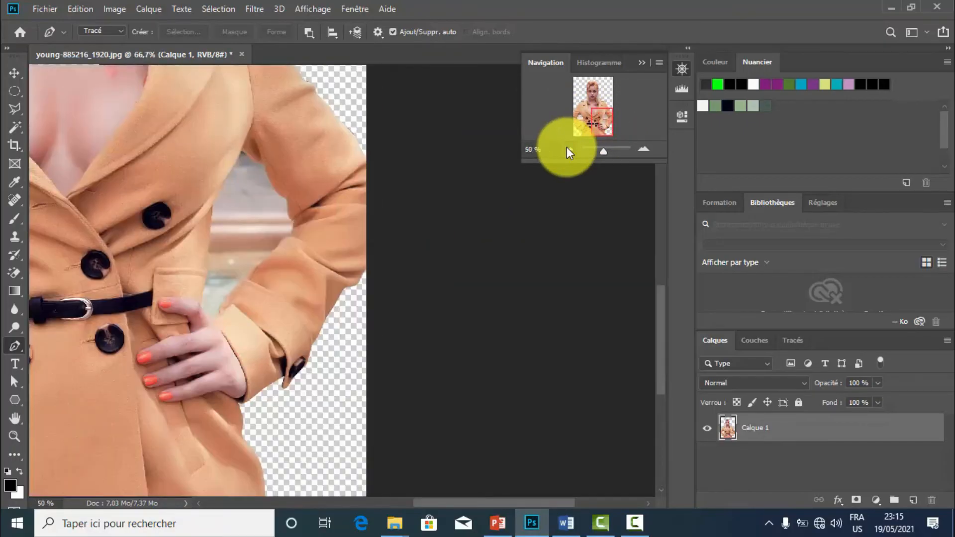
{"action": "left_click", "coordinate": [570, 149]}
{"action": "left_click", "coordinate": [570, 149]}
{"action": "left_click", "coordinate": [570, 149]}
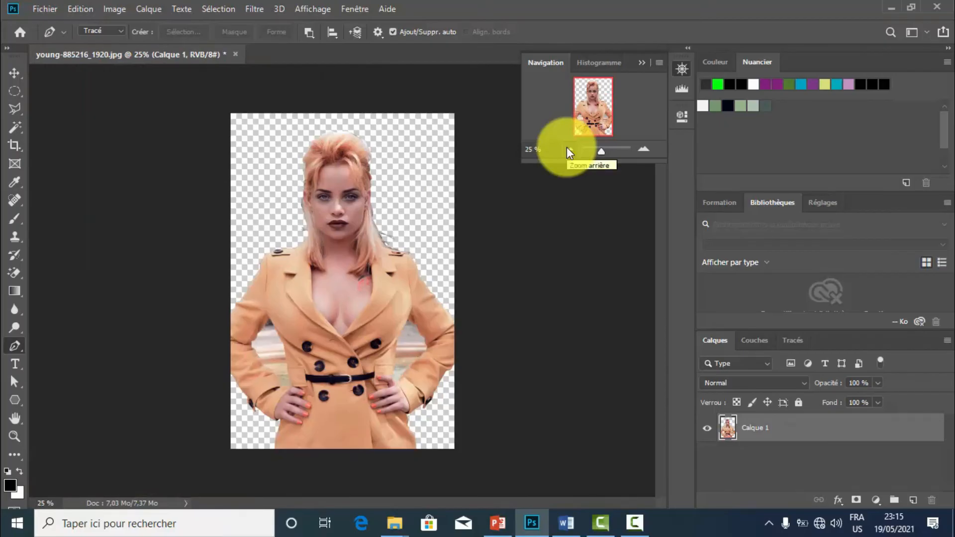
Undo the background deletion and the layer copy to return to the original photo with the woman selected.
{"action": "key", "text": "ctrl+z"}
{"action": "key", "text": "ctrl+z"}
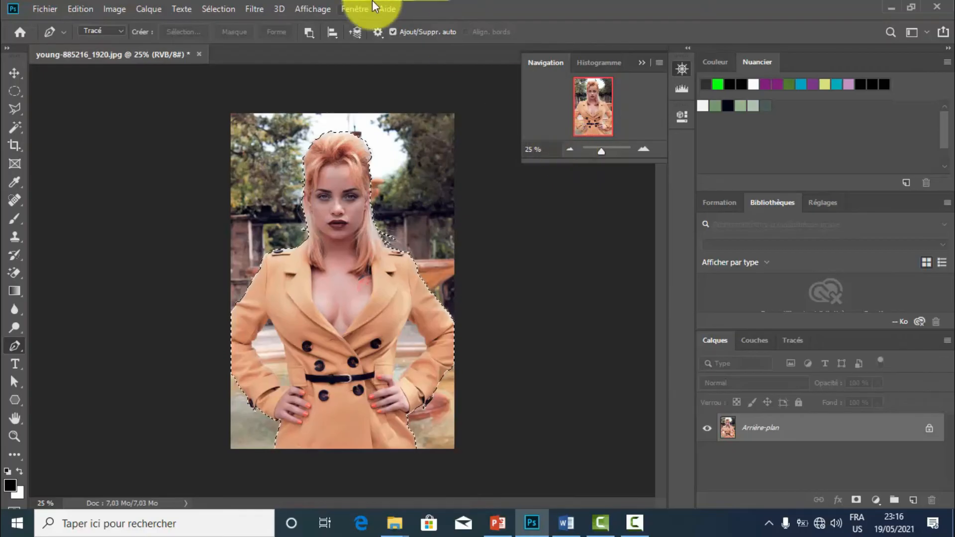
{"action": "left_click", "coordinate": [213, 8]}
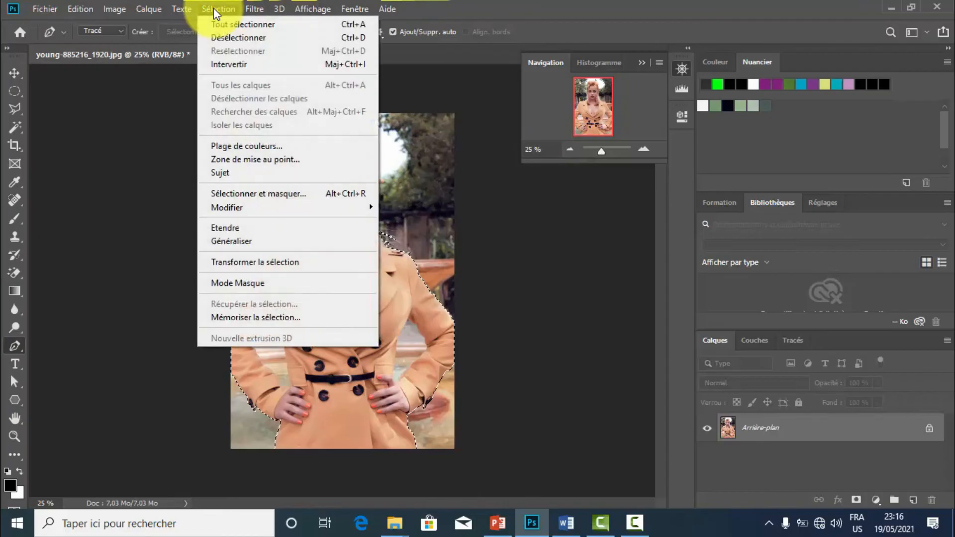
{"action": "mouse_move", "coordinate": [344, 213]}
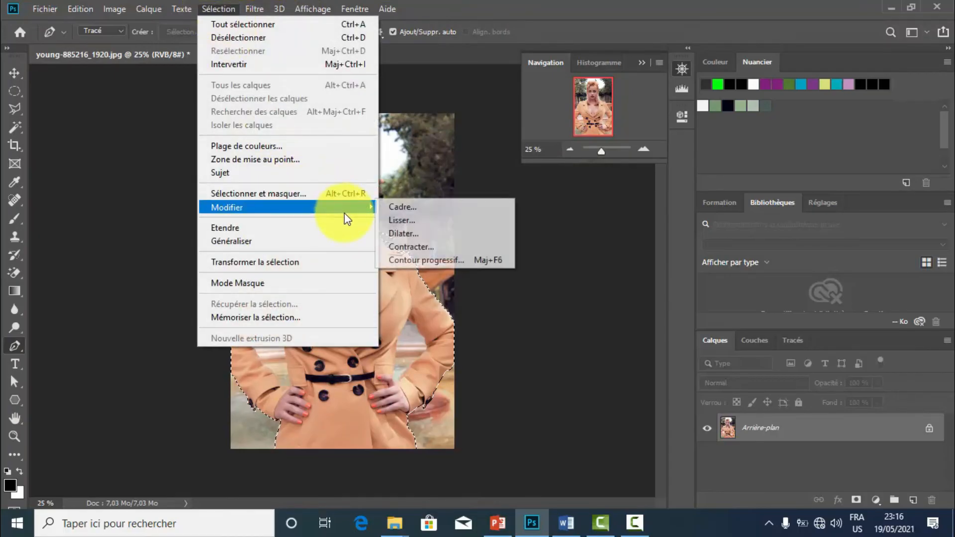
{"action": "left_click", "coordinate": [410, 260]}
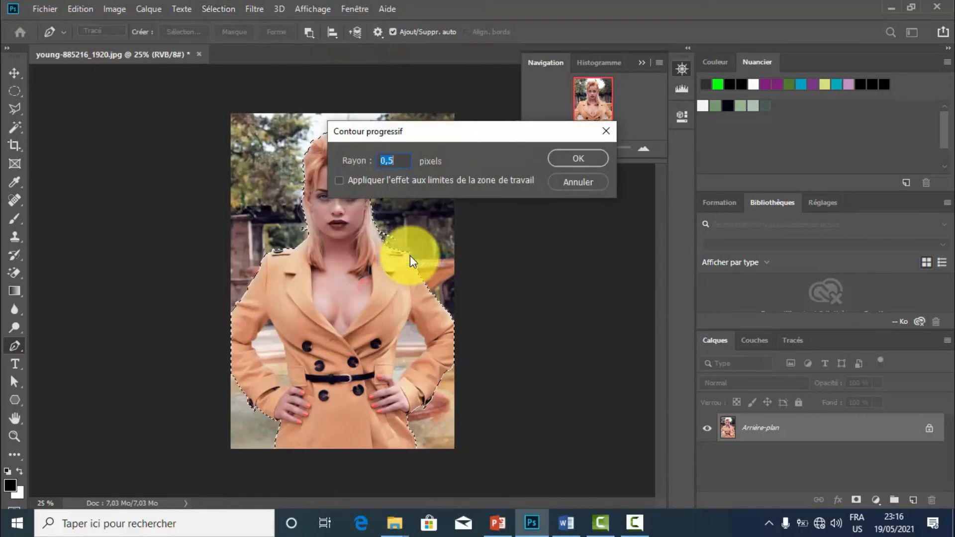
{"action": "left_click_drag", "start_coordinate": [476, 133], "coordinate": [550, 136]}
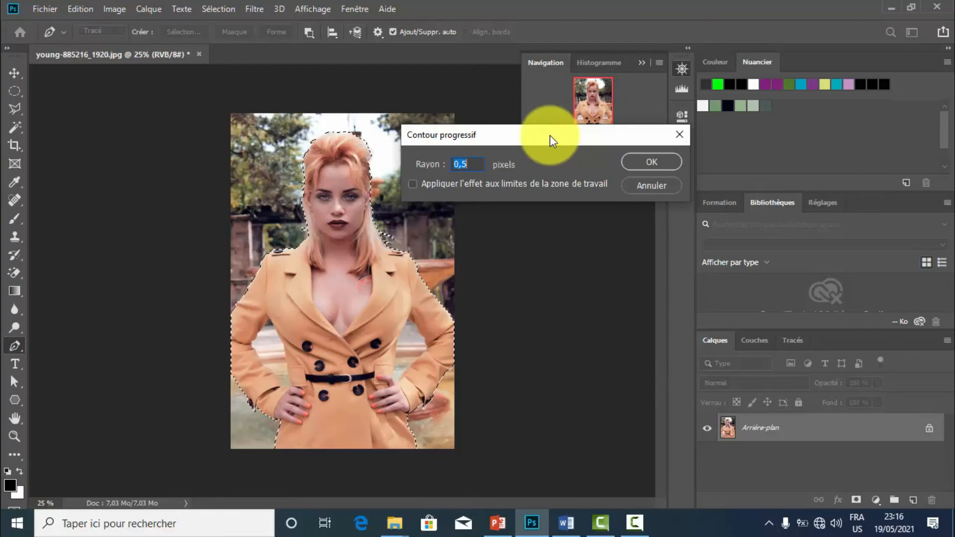
{"action": "key", "text": "BackSpace"}
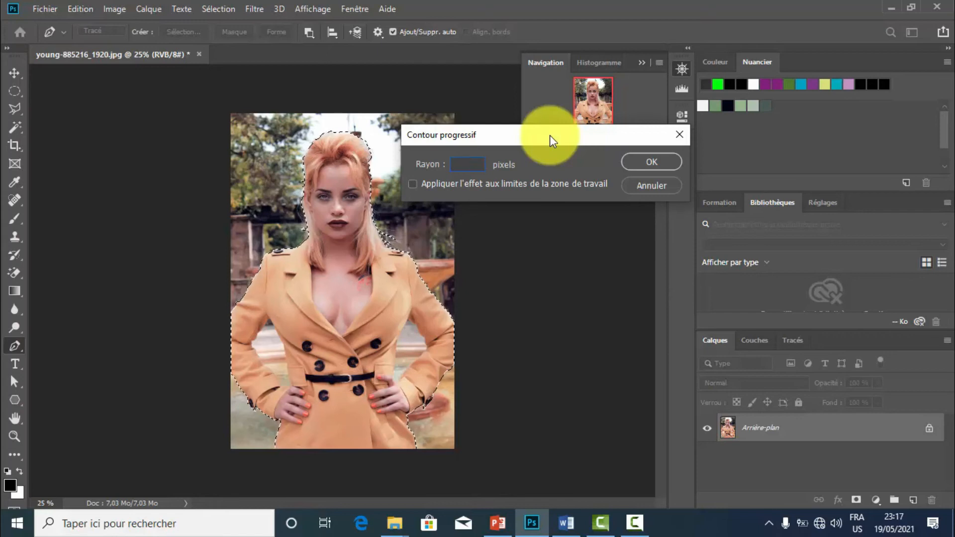
{"action": "type", "text": "0,"}
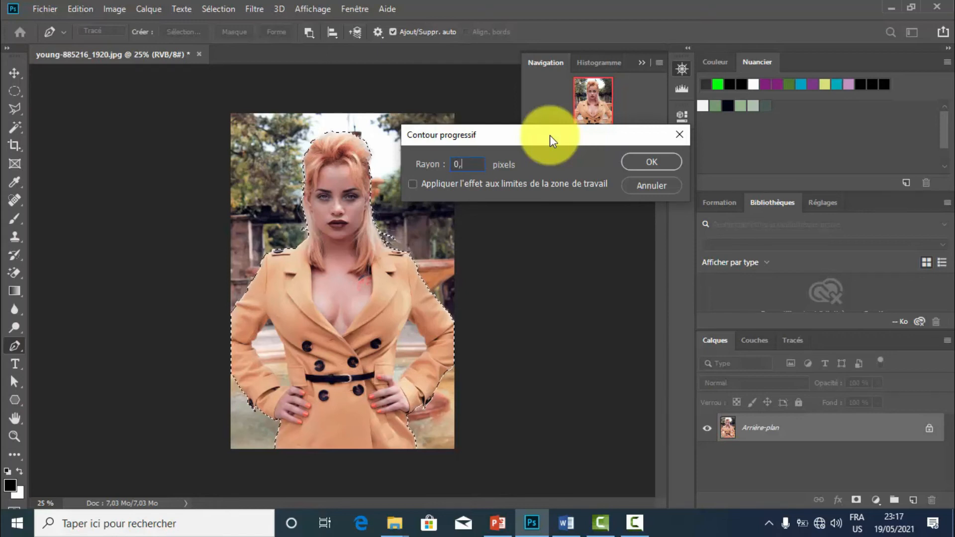
{"action": "type", "text": "5"}
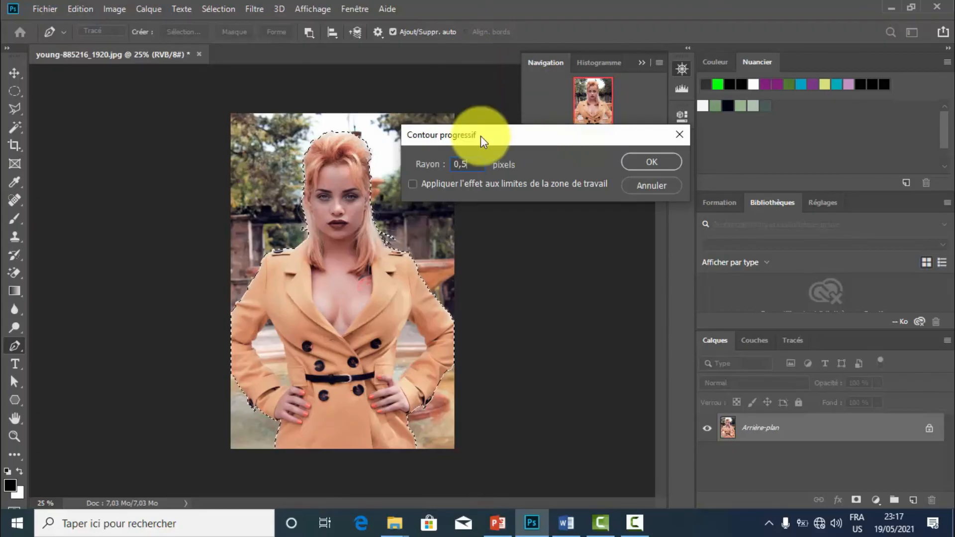
{"action": "left_click_drag", "start_coordinate": [482, 135], "coordinate": [527, 170]}
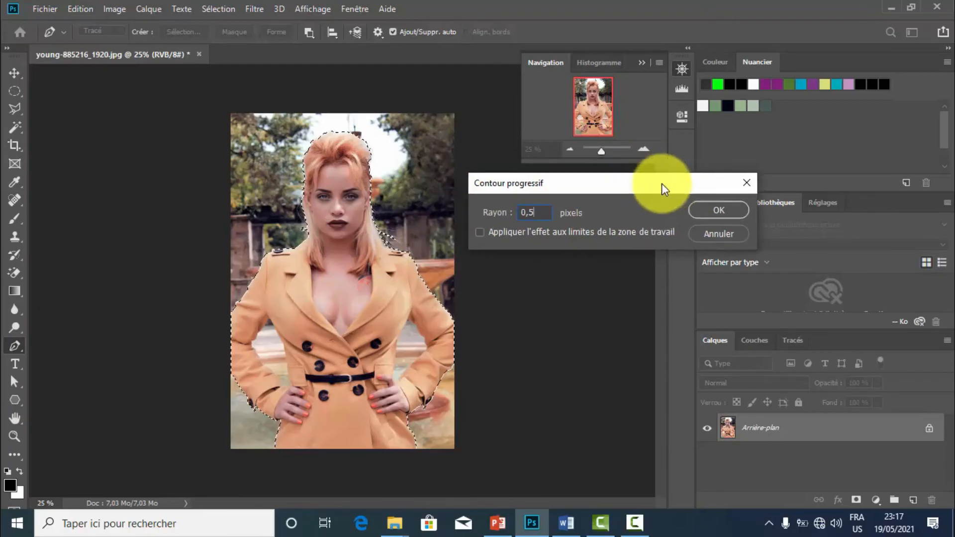
{"action": "left_click", "coordinate": [694, 226]}
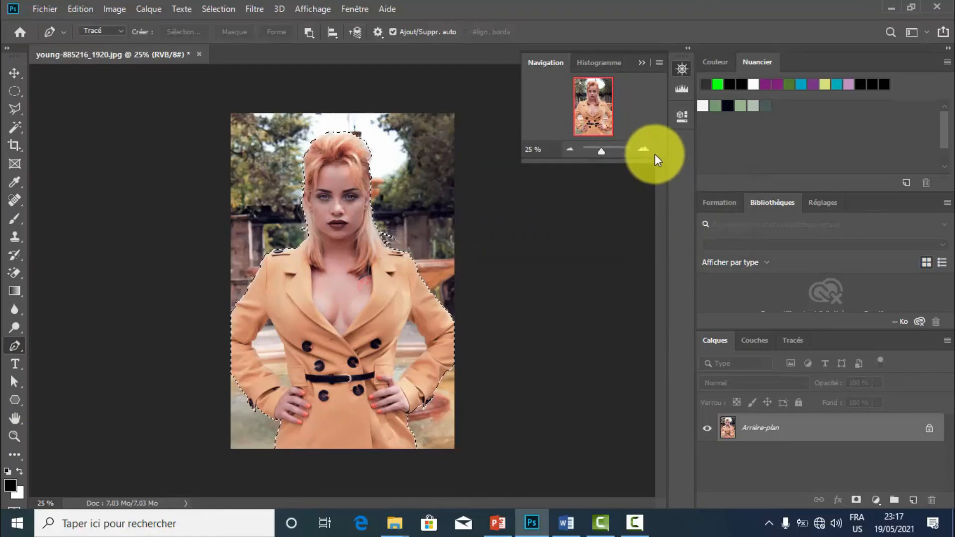
Feather the selection around the woman with a radius of 3 pixels.
{"action": "left_click", "coordinate": [649, 150]}
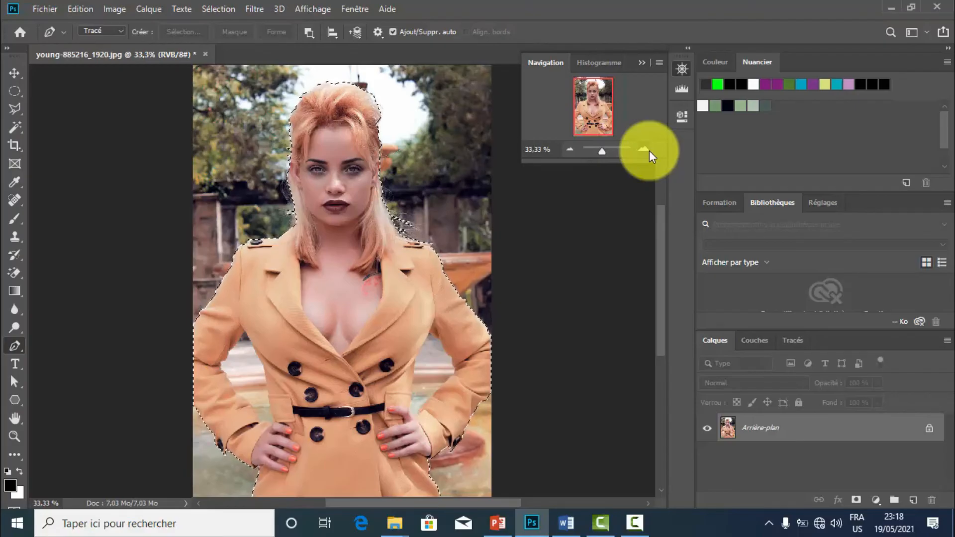
{"action": "left_click", "coordinate": [226, 14]}
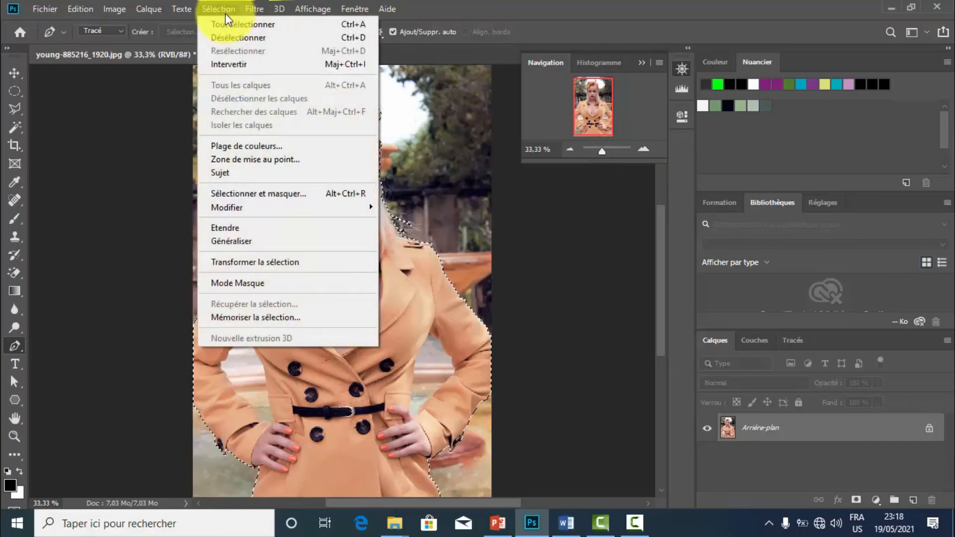
{"action": "mouse_move", "coordinate": [319, 207]}
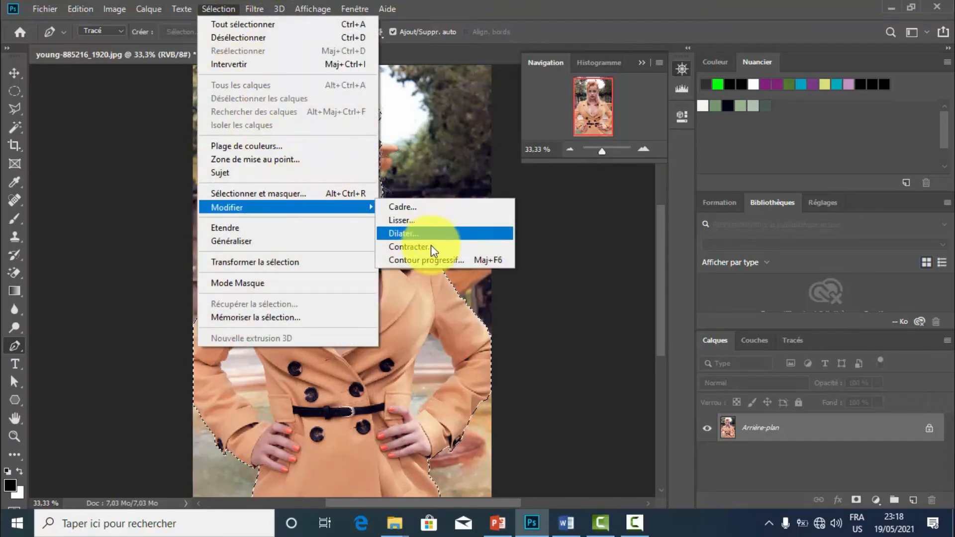
{"action": "left_click", "coordinate": [427, 260]}
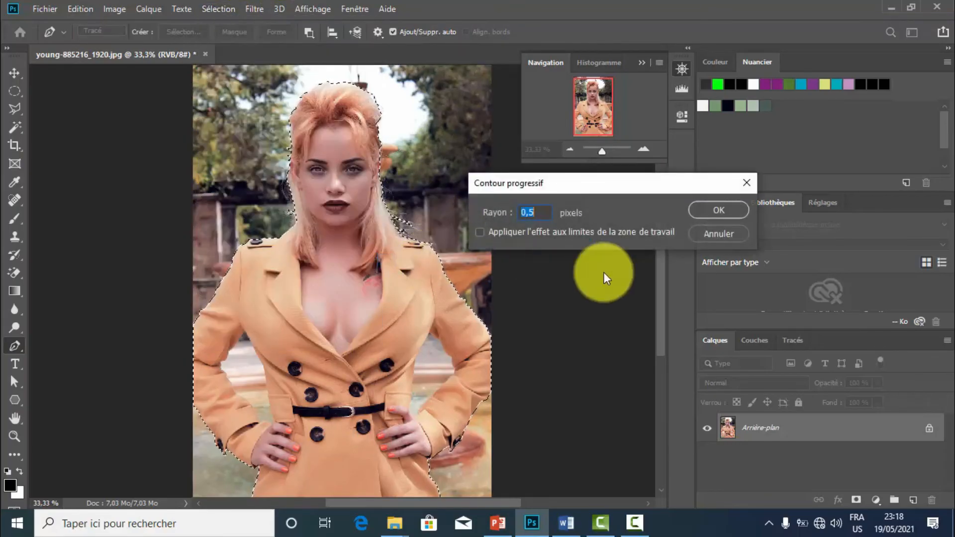
{"action": "type", "text": "3"}
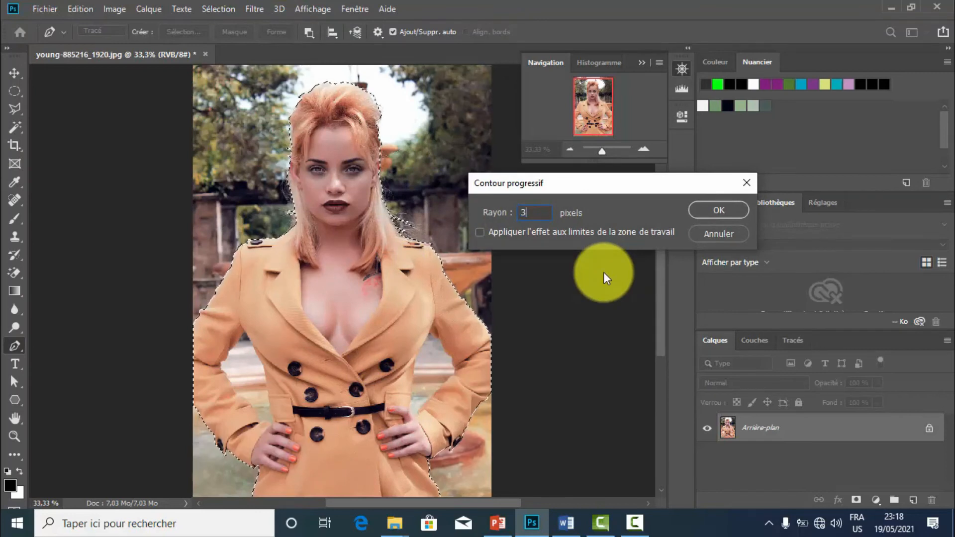
{"action": "left_click", "coordinate": [714, 209]}
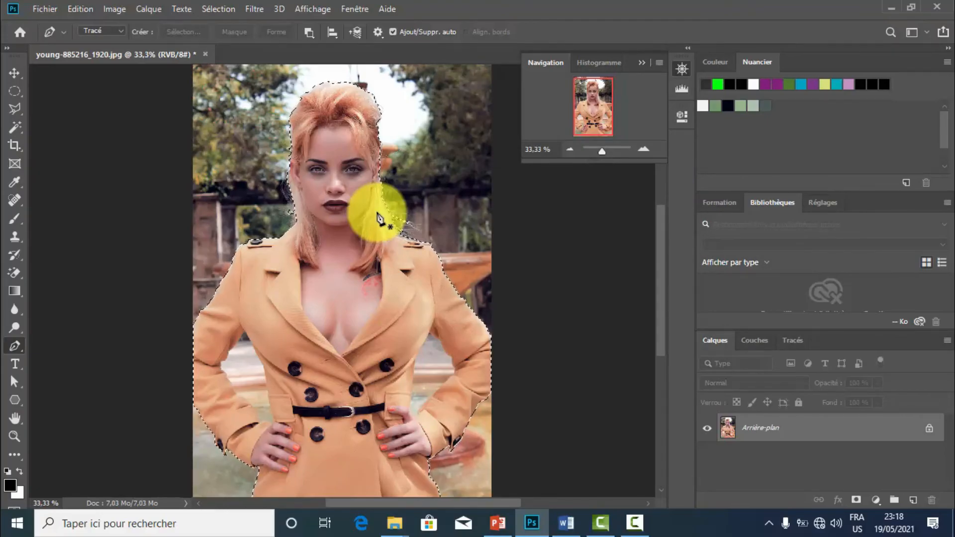
Copy the feathered selection of the woman onto a new layer and hide the Arrière-plan layer.
{"action": "key", "text": "ctrl+j"}
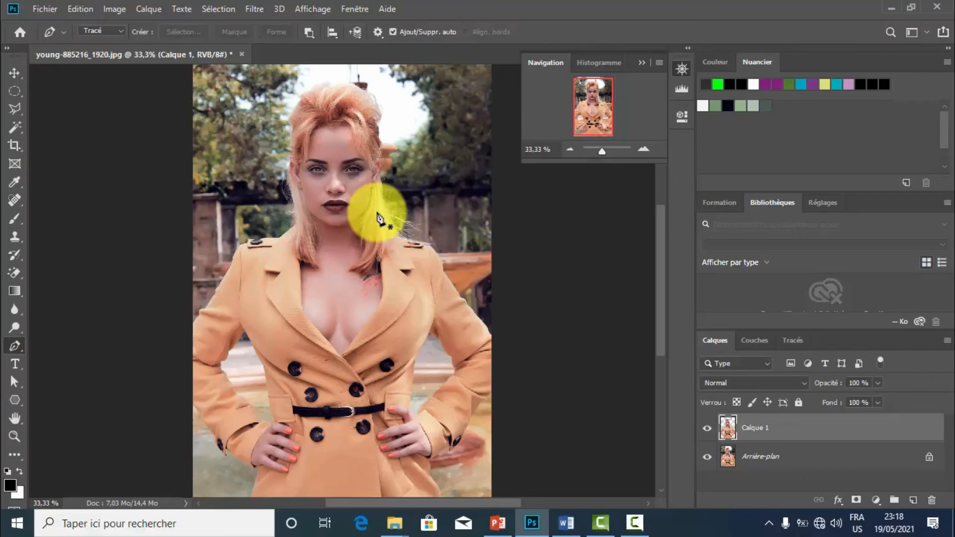
{"action": "left_click", "coordinate": [707, 457]}
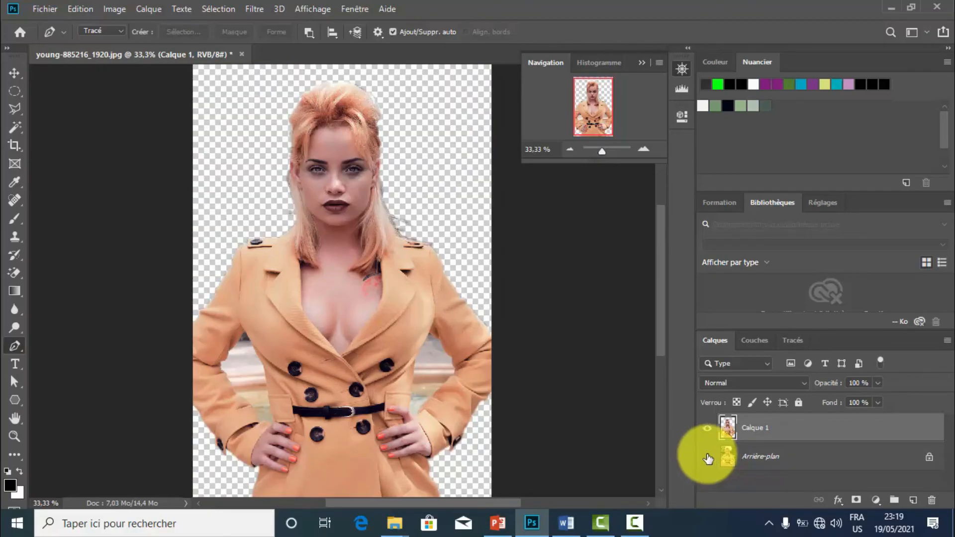
Examine the softened cutout edges along the hands, sleeves and coat up to 300% zoom, and the gap between arm and waist at 100%.
{"action": "left_click", "coordinate": [643, 149]}
{"action": "left_click", "coordinate": [644, 149]}
{"action": "left_click", "coordinate": [643, 149]}
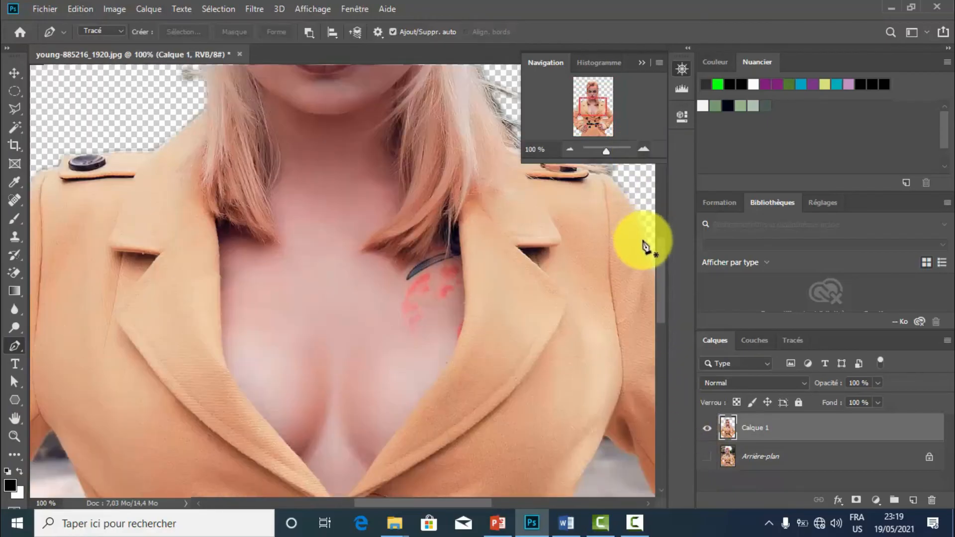
{"action": "scroll", "coordinate": [661, 298], "scroll_direction": "down", "scroll_amount": 2}
{"action": "scroll", "coordinate": [666, 348], "scroll_direction": "down", "scroll_amount": 10}
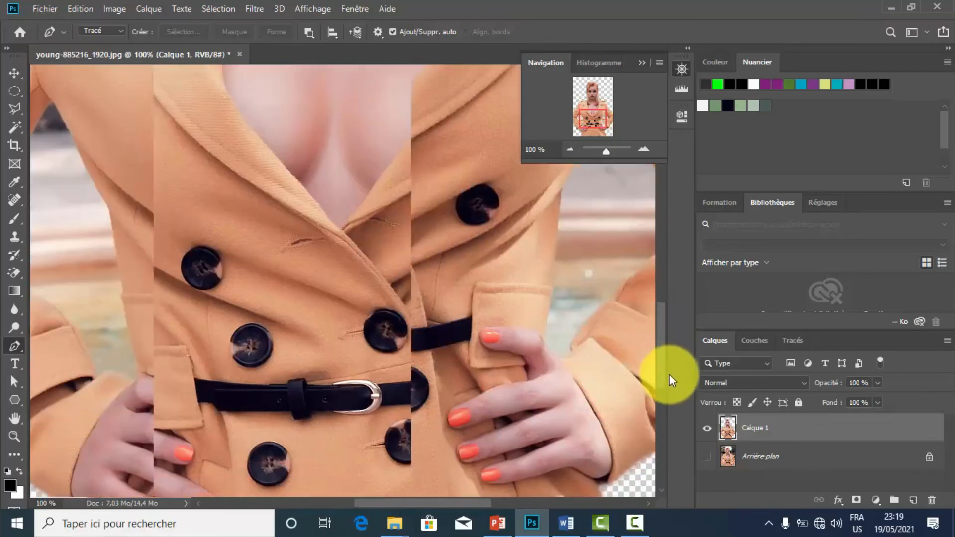
{"action": "scroll", "coordinate": [660, 437], "scroll_direction": "up", "scroll_amount": 2}
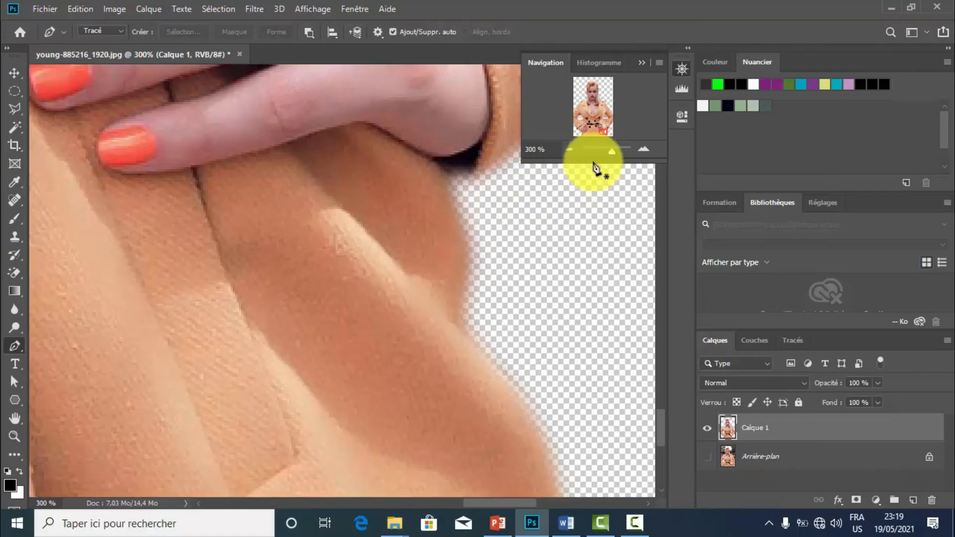
{"action": "left_click", "coordinate": [642, 62]}
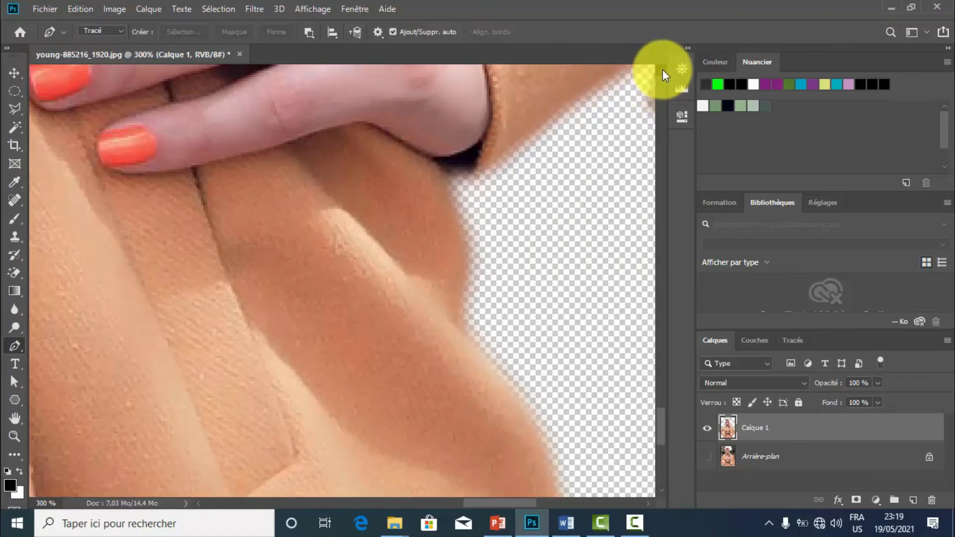
{"action": "left_click", "coordinate": [662, 70]}
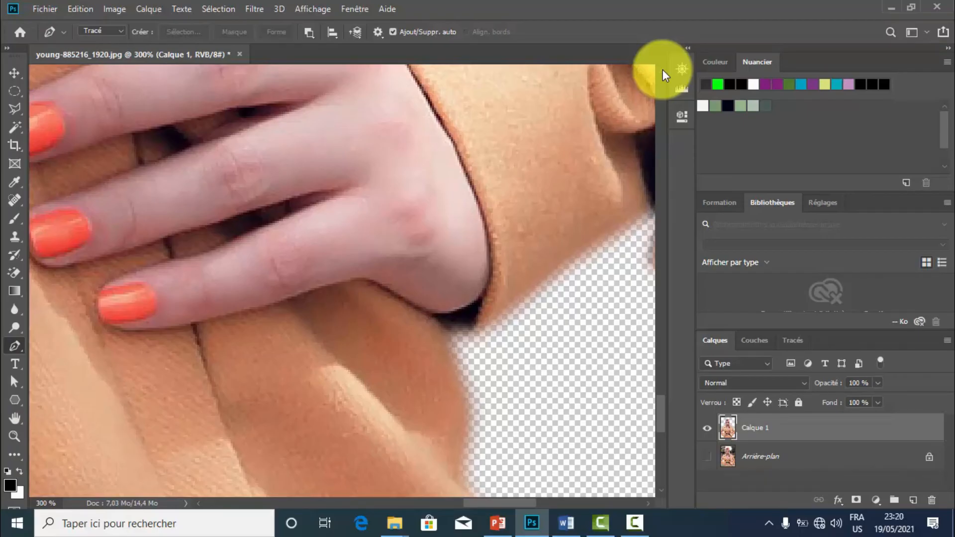
{"action": "key", "text": "ctrl+1"}
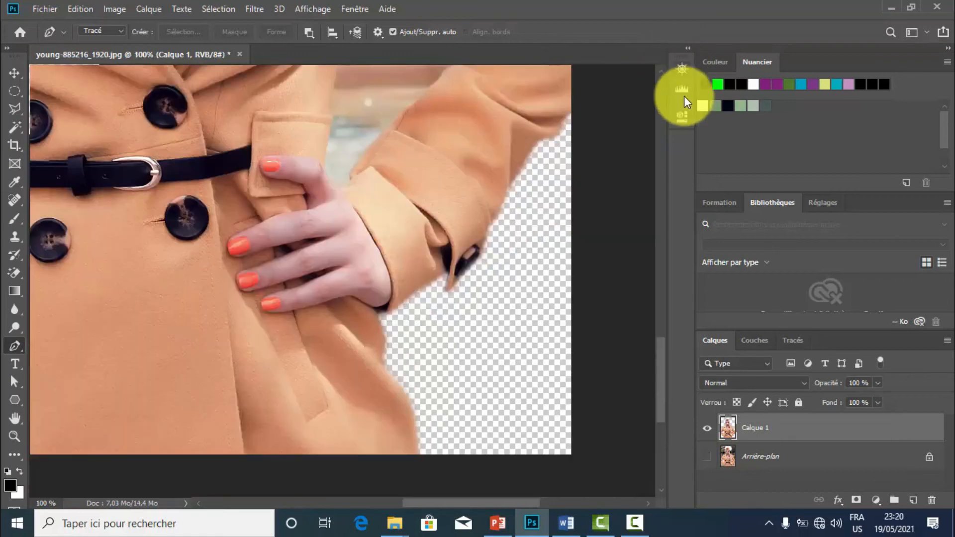
{"action": "left_click_drag", "start_coordinate": [658, 359], "coordinate": [664, 317]}
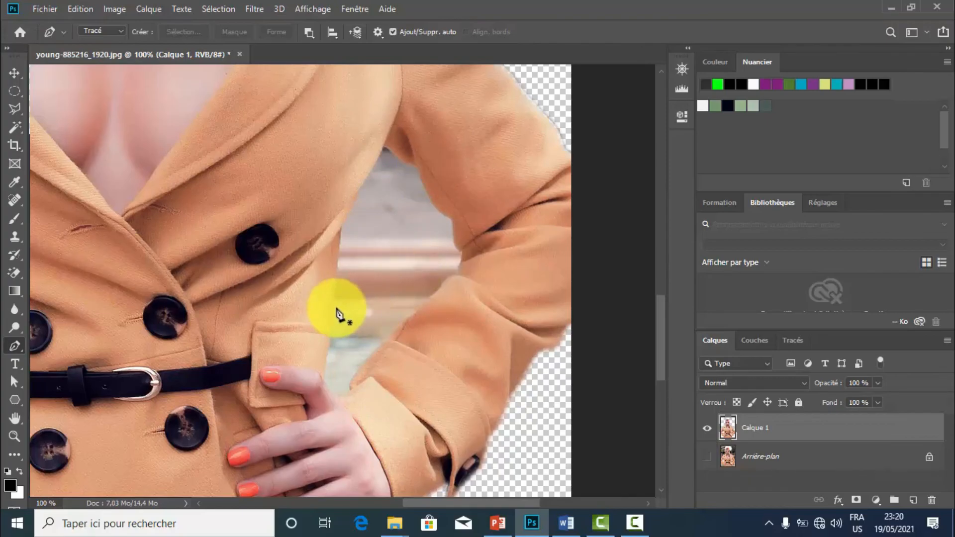
Try to select the leftover background between the arm and the waist with the Magic Wand at tolerance 31, and clear the selection.
{"action": "left_click", "coordinate": [21, 127]}
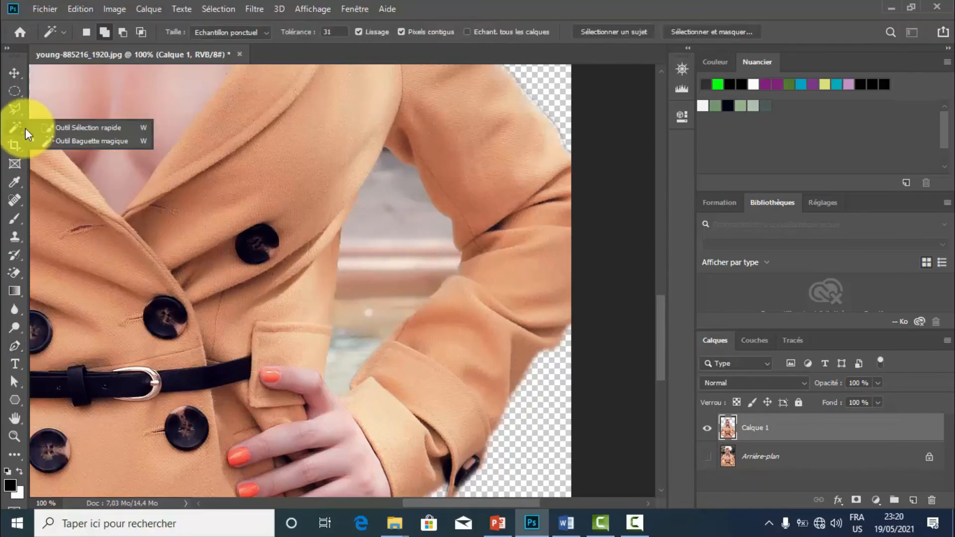
{"action": "left_click", "coordinate": [47, 142]}
{"action": "left_click", "coordinate": [385, 235]}
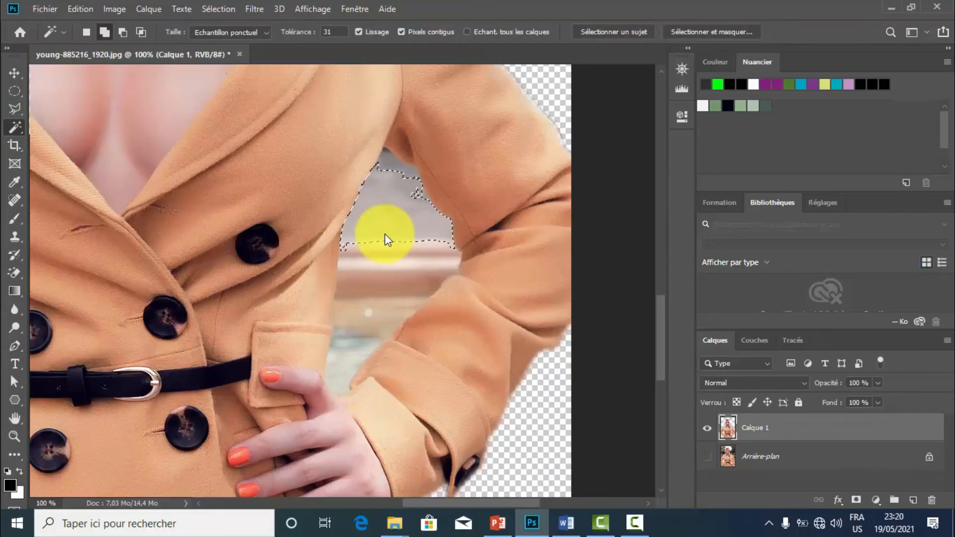
{"action": "left_click", "coordinate": [375, 323]}
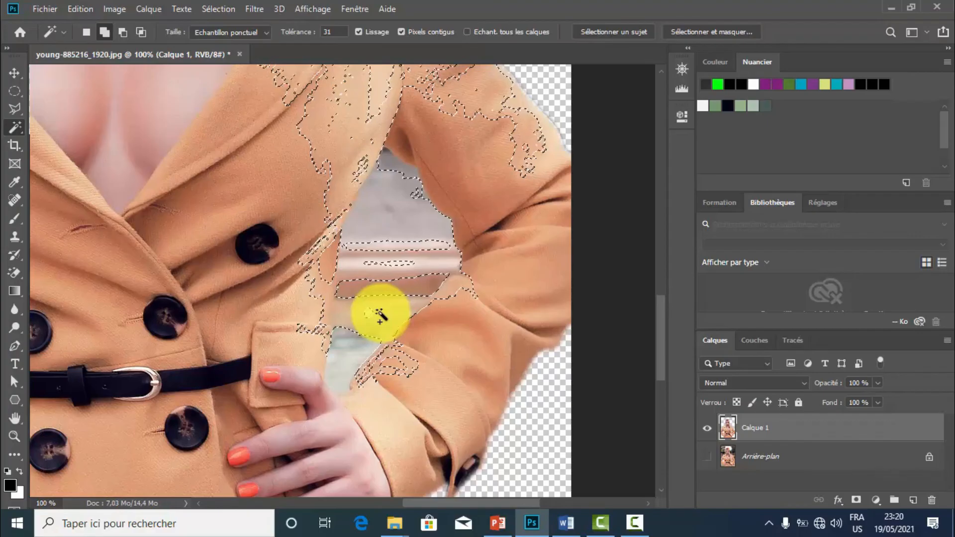
{"action": "key", "text": "ctrl+d"}
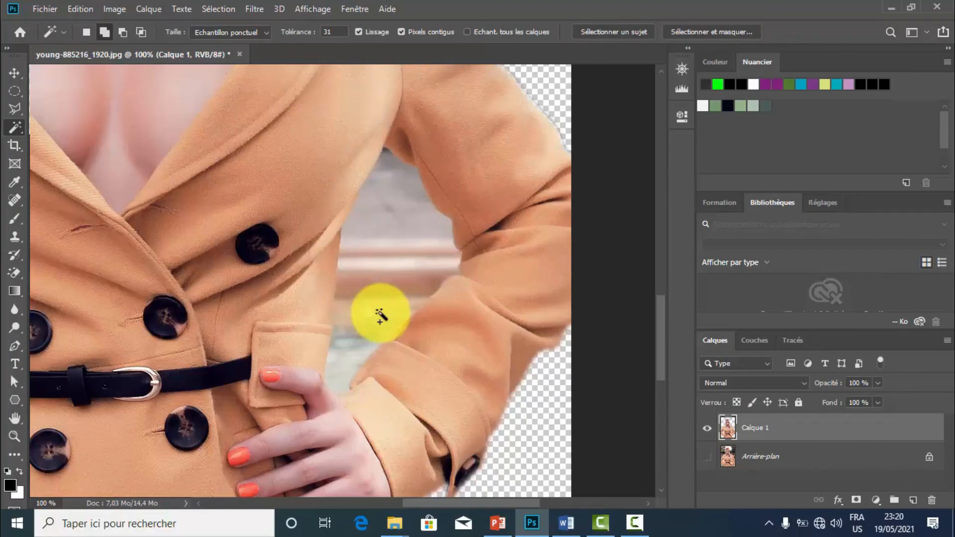
{"action": "left_click", "coordinate": [398, 180]}
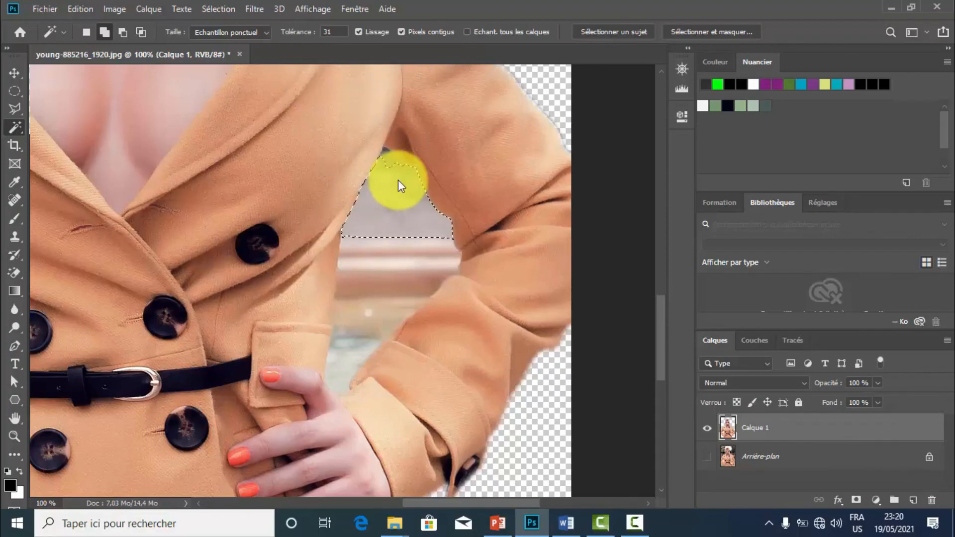
{"action": "left_click", "coordinate": [390, 154]}
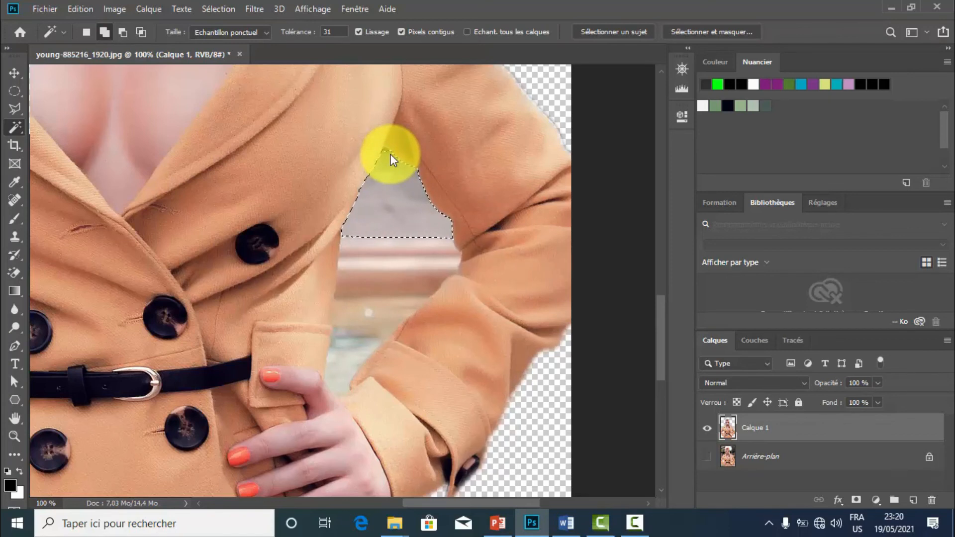
{"action": "key", "text": "ctrl+d"}
Trace a closed Pen path around the leftover background in the gap between the arm and the coat's waist.
{"action": "key", "text": "p"}
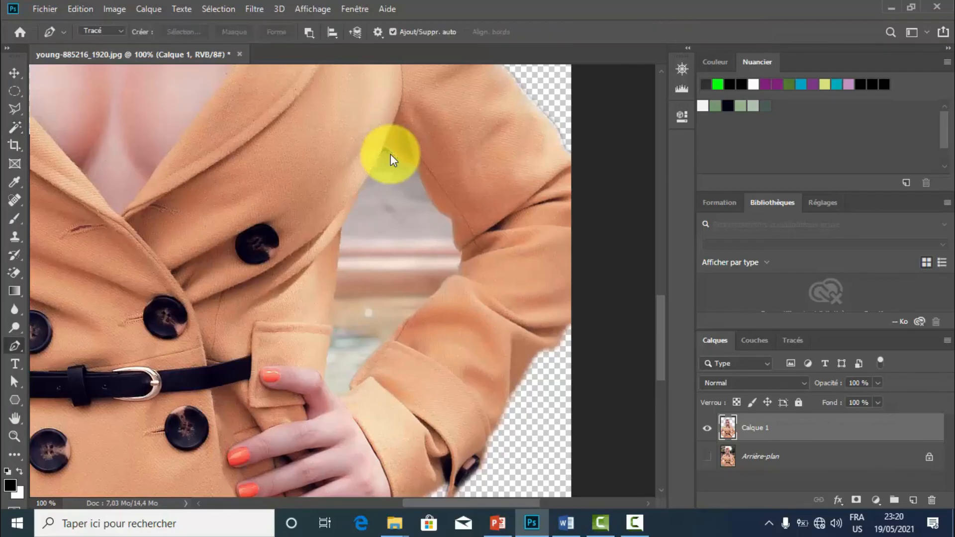
{"action": "key", "text": "ctrl+plus"}
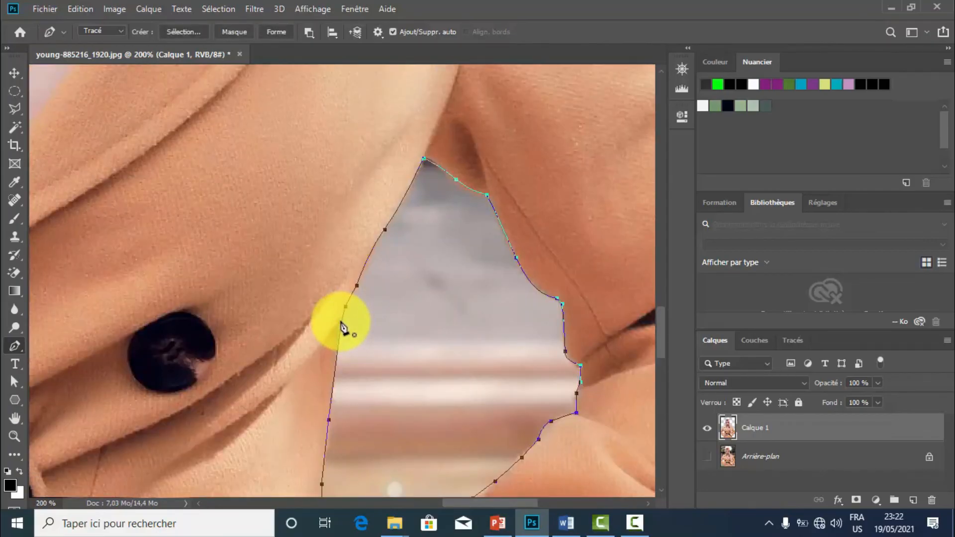
{"action": "left_click", "coordinate": [341, 324]}
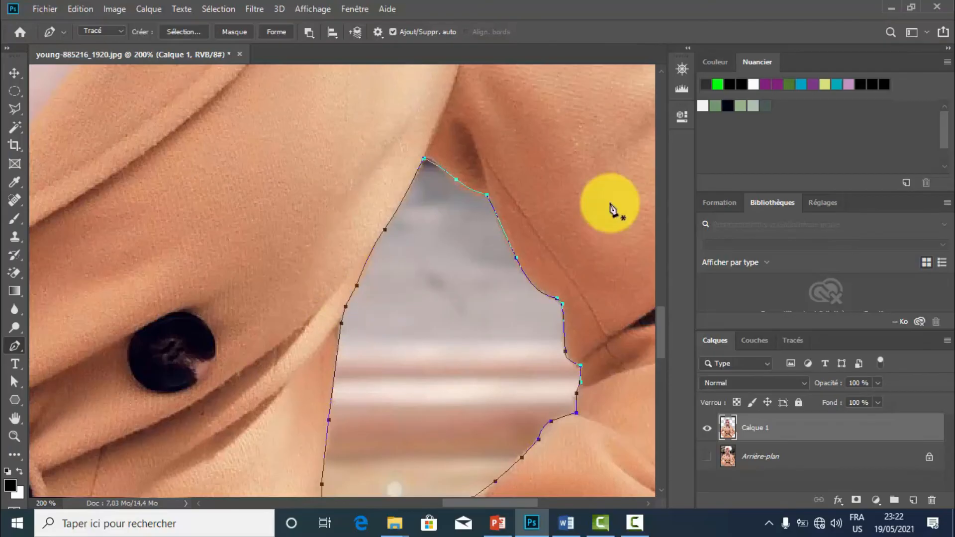
Make the hidden Arrière-plan layer the active layer.
{"action": "key", "text": "ctrl+minus"}
{"action": "key", "text": "ctrl+minus"}
{"action": "key", "text": "ctrl+minus"}
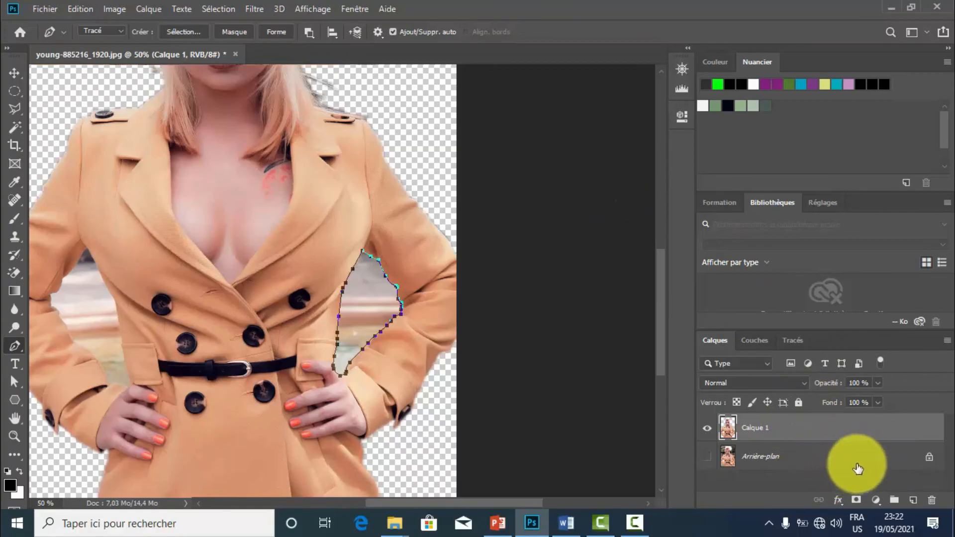
{"action": "mouse_move", "coordinate": [880, 452]}
{"action": "left_mouse_down"}
{"action": "mouse_move", "coordinate": [918, 472]}
{"action": "mouse_move", "coordinate": [933, 496]}
{"action": "mouse_move", "coordinate": [898, 457]}
{"action": "left_mouse_up"}
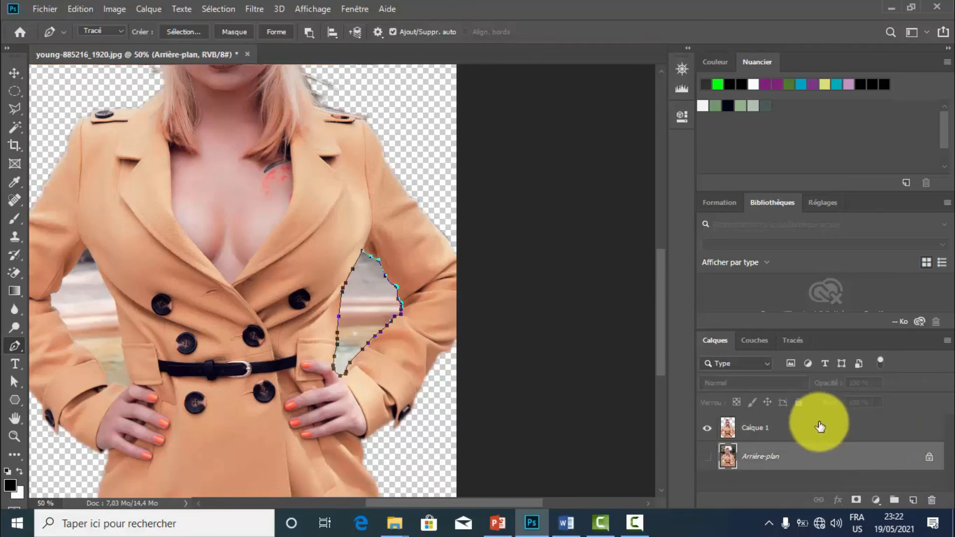
Delete the hidden Arrière-plan layer so that Calque 1 is the only layer.
{"action": "left_click", "coordinate": [820, 427]}
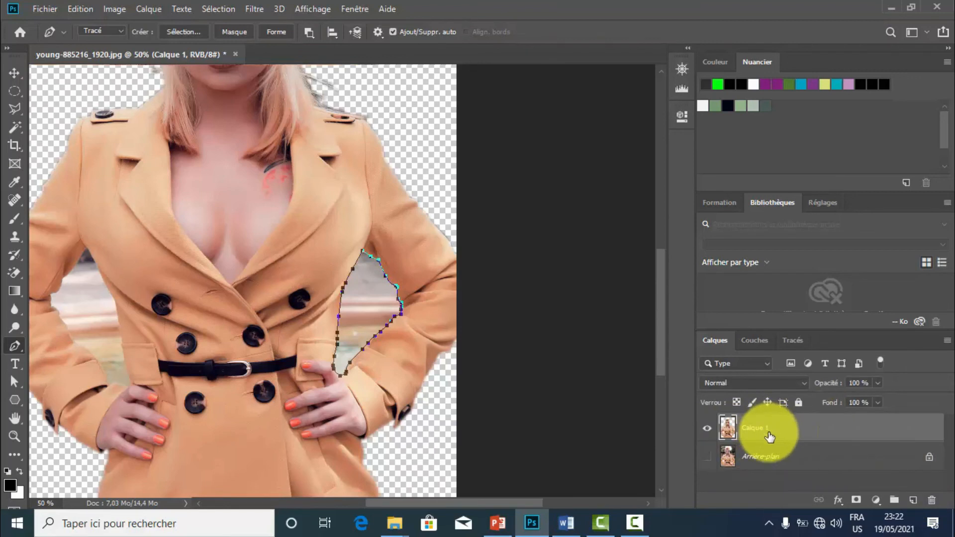
{"action": "left_click_drag", "start_coordinate": [805, 462], "coordinate": [931, 499]}
Convert the closed Pen path around the gap between the woman's left arm and waist into a selection.
{"action": "left_click", "coordinate": [399, 304]}
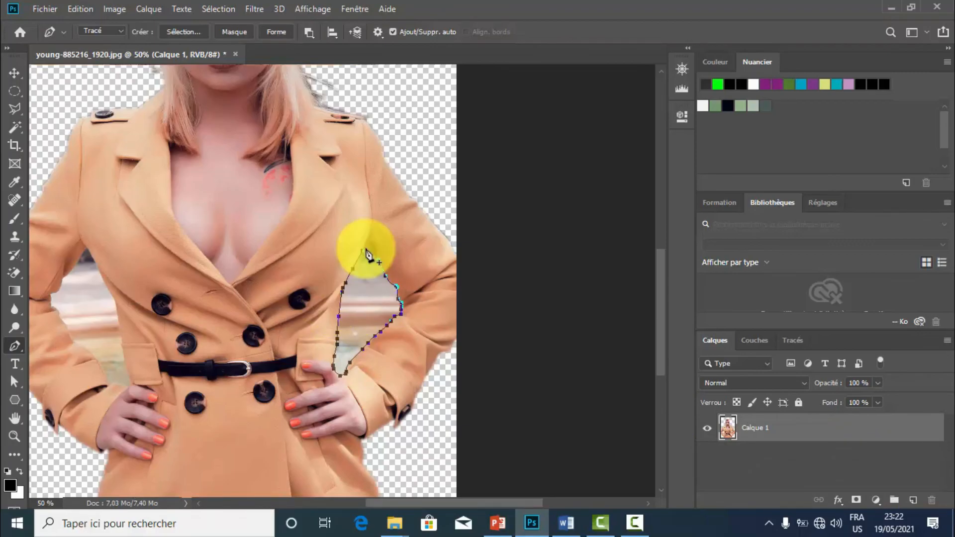
{"action": "key", "text": "ctrl+Return"}
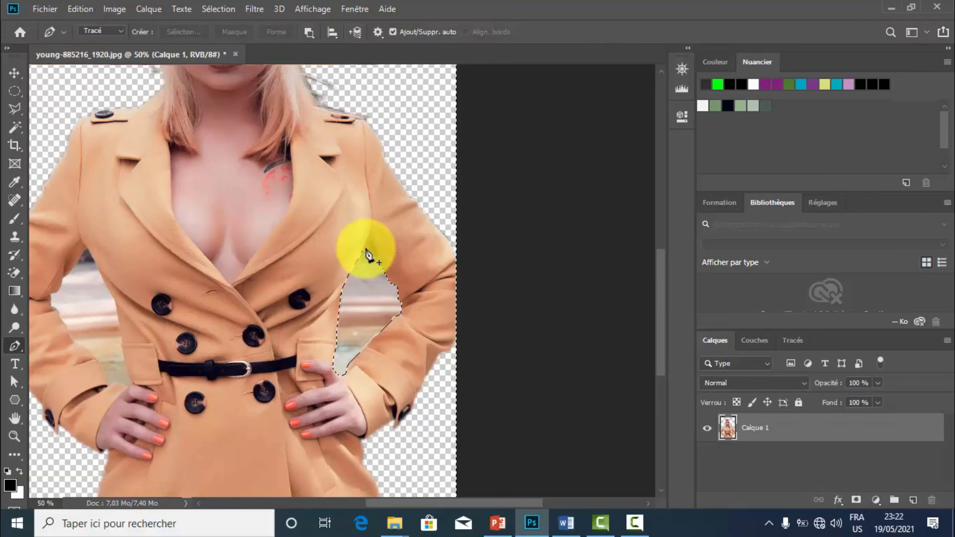
{"action": "key", "text": "ctrl+minus"}
{"action": "key", "text": "ctrl+minus"}
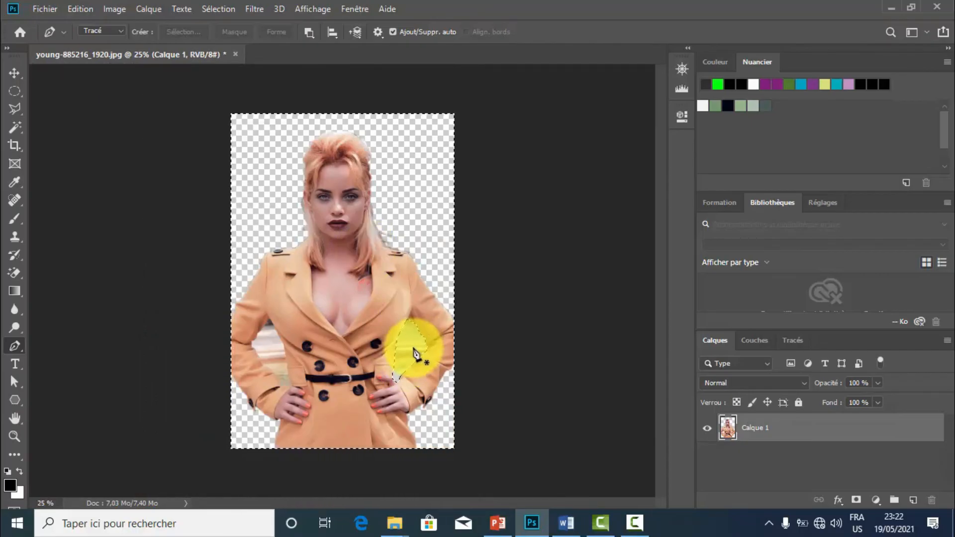
Try deleting the selected area, undo it, and invert the selection to cover only the gap between arm and waist.
{"action": "key", "text": "Delete"}
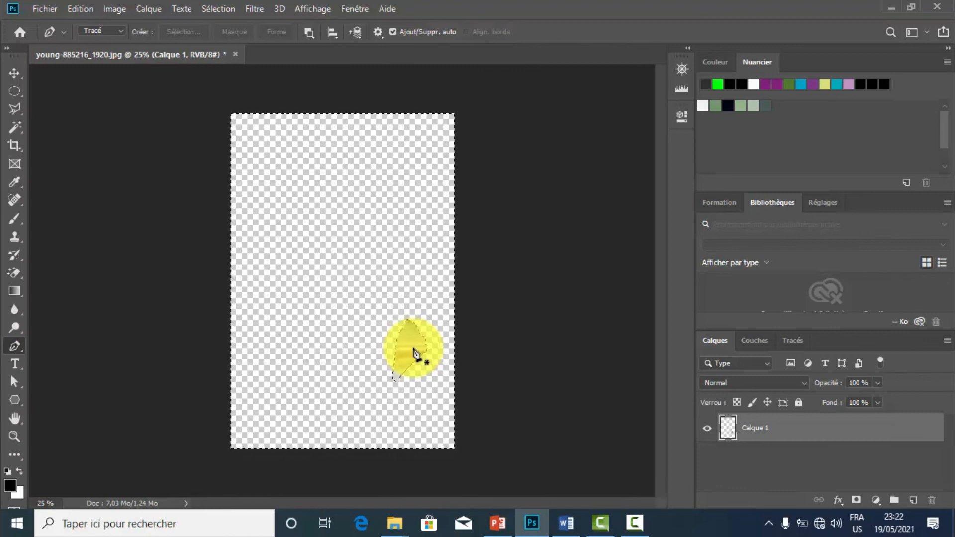
{"action": "key", "text": "ctrl+z"}
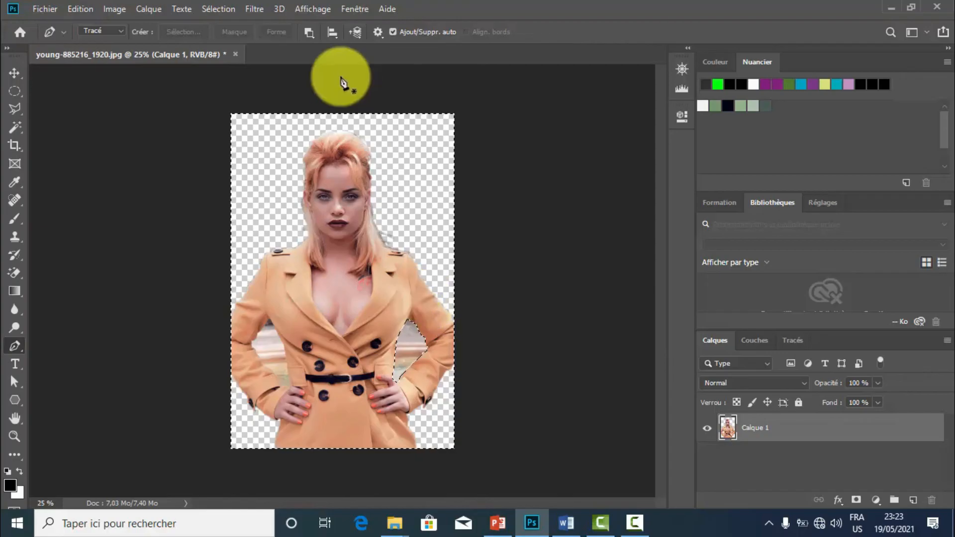
{"action": "left_click", "coordinate": [219, 7]}
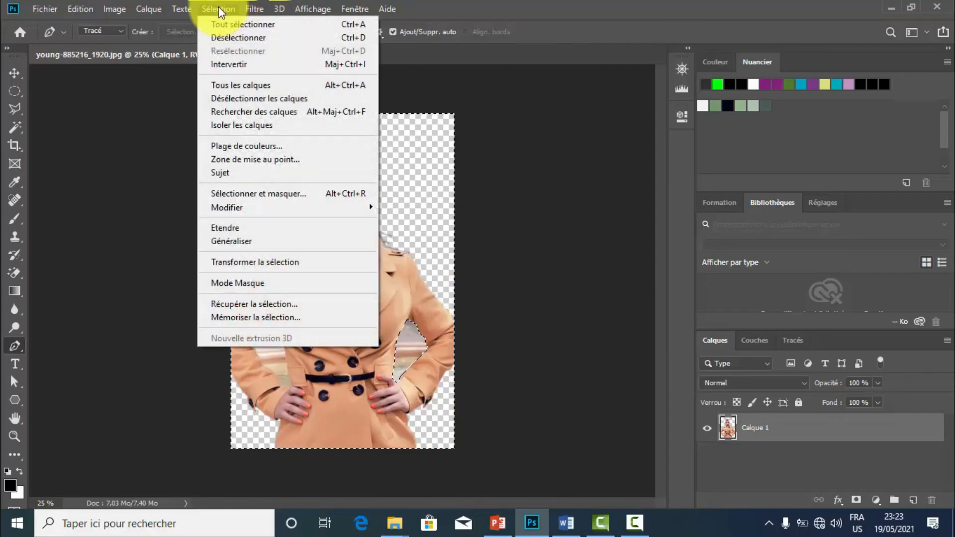
{"action": "left_click", "coordinate": [233, 65]}
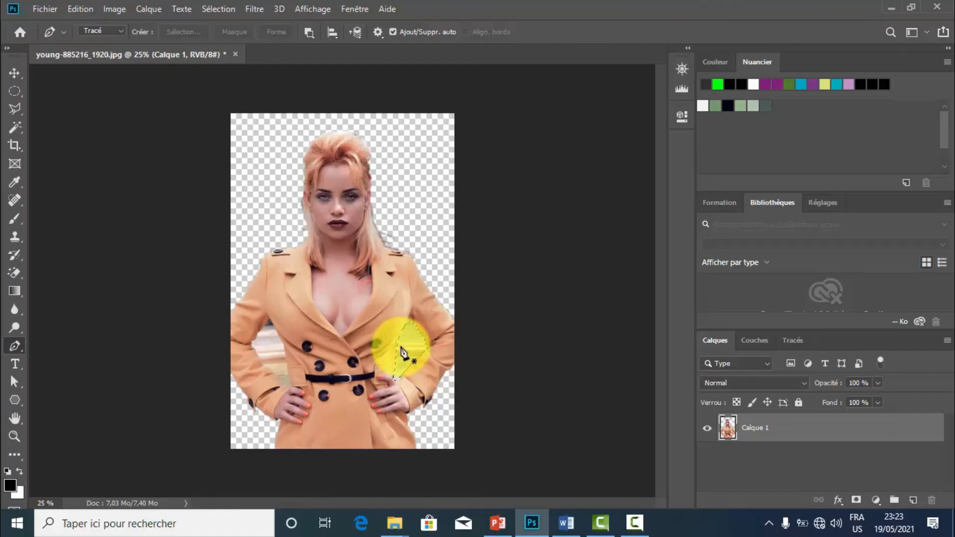
Feather the gap selection by 3 pixels and delete the leftover background inside it.
{"action": "key", "text": "ctrl+plus"}
{"action": "key", "text": "ctrl+plus"}
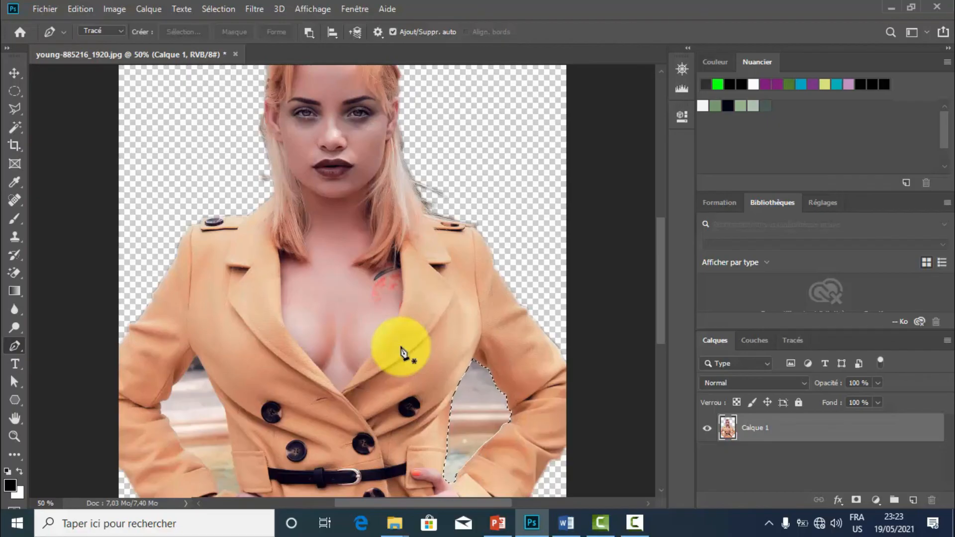
{"action": "key", "text": "shift+F6"}
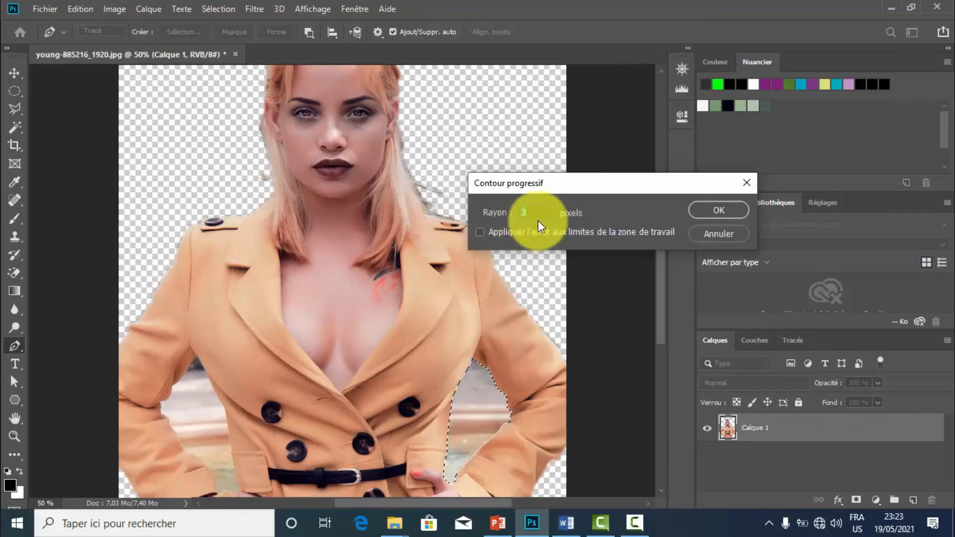
{"action": "left_click", "coordinate": [700, 210]}
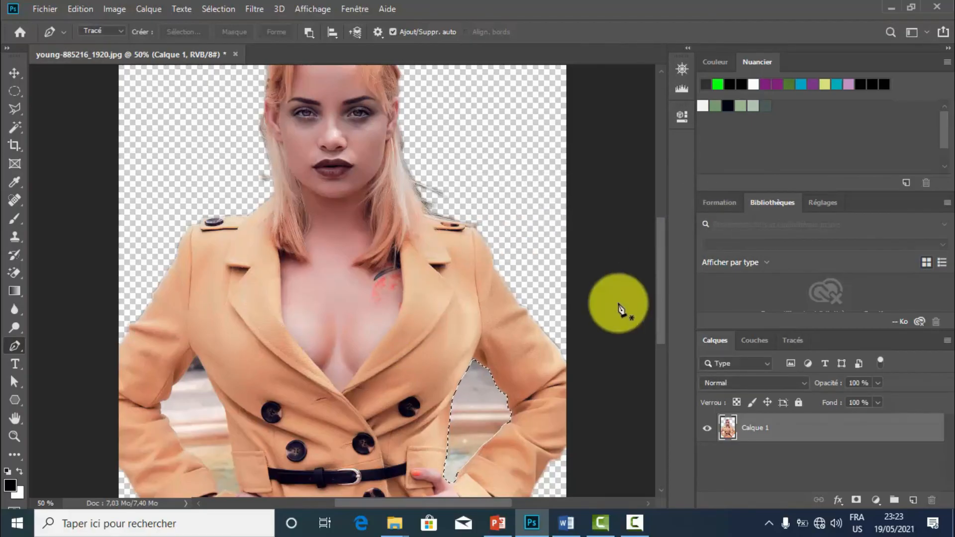
{"action": "key", "text": "Delete"}
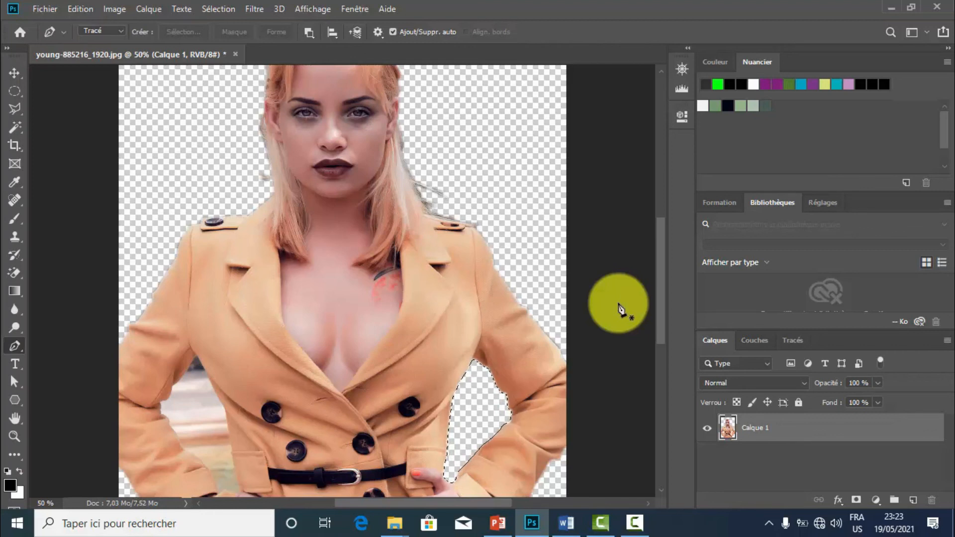
Close the Pen path around the leftover background between the woman's right arm and the coat's waist.
{"action": "left_click_drag", "start_coordinate": [659, 316], "coordinate": [659, 335]}
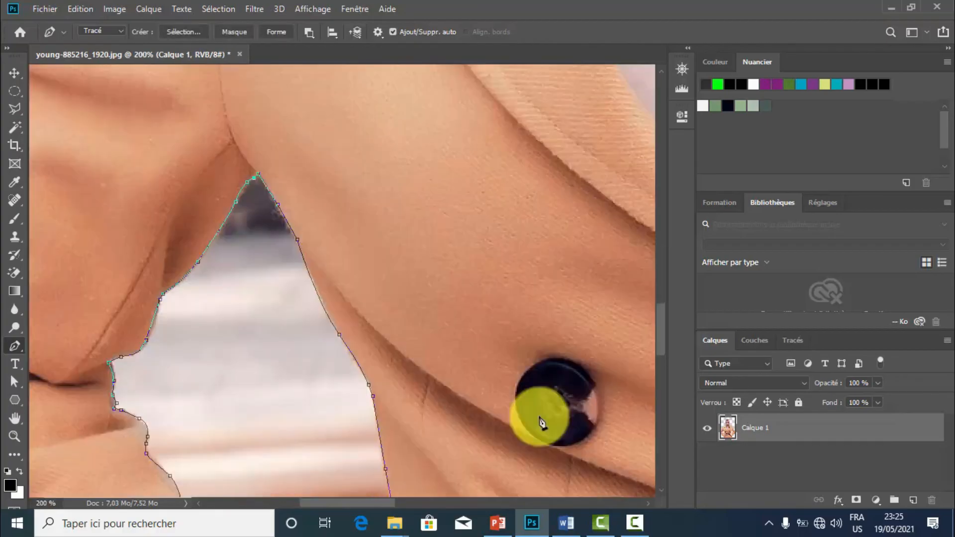
{"action": "left_click", "coordinate": [259, 176]}
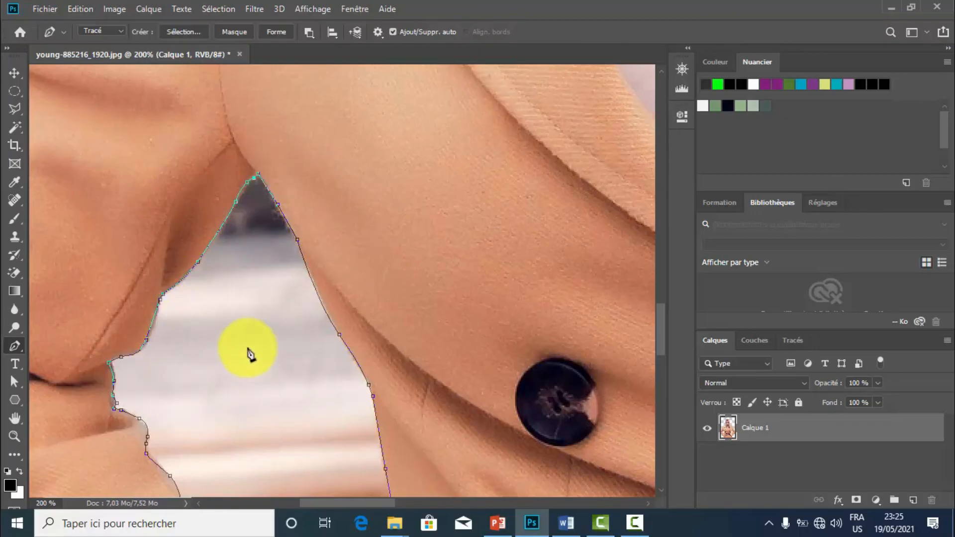
{"action": "left_click", "coordinate": [259, 173]}
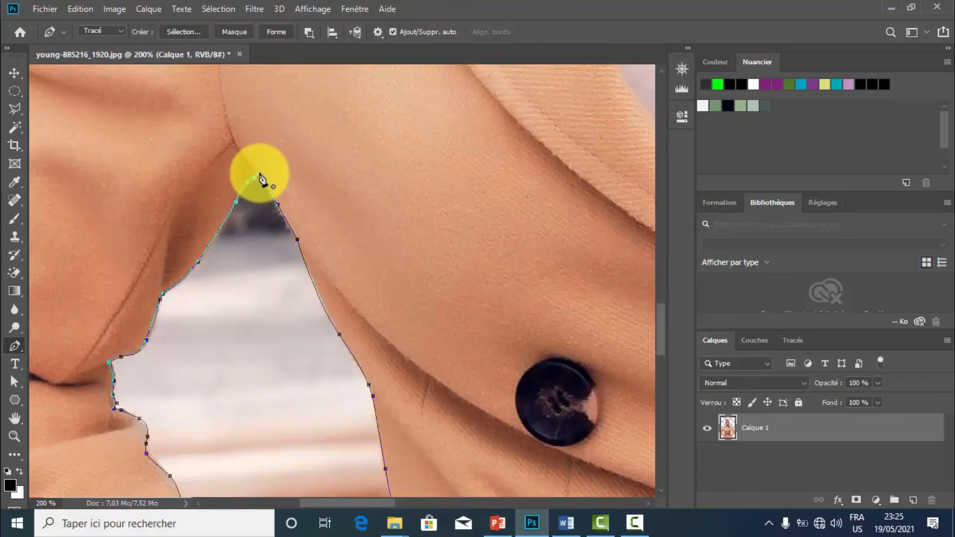
Convert the path around the right-arm gap into a selection and invert it to cover only the gap.
{"action": "key", "text": "ctrl+minus"}
{"action": "key", "text": "ctrl+minus"}
{"action": "key", "text": "ctrl+minus"}
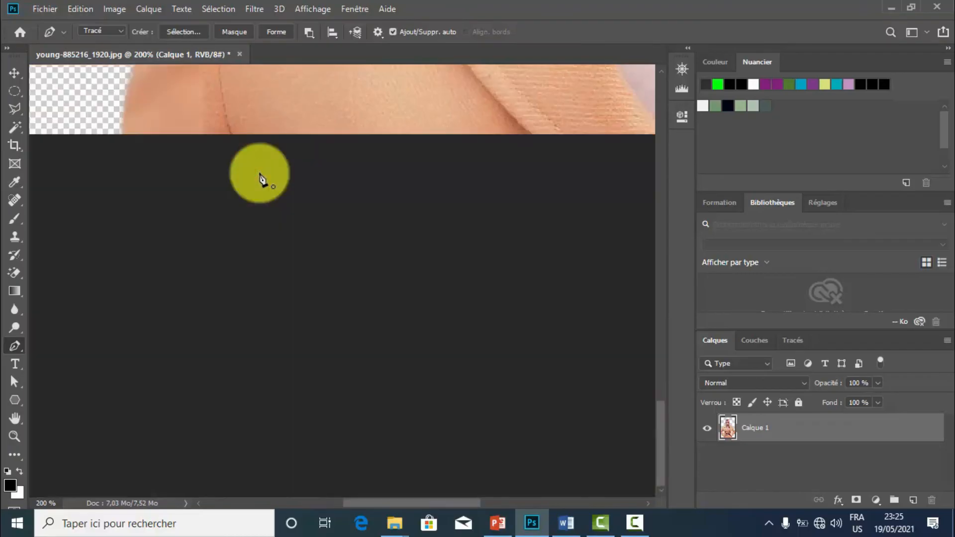
{"action": "key", "text": "ctrl+Return"}
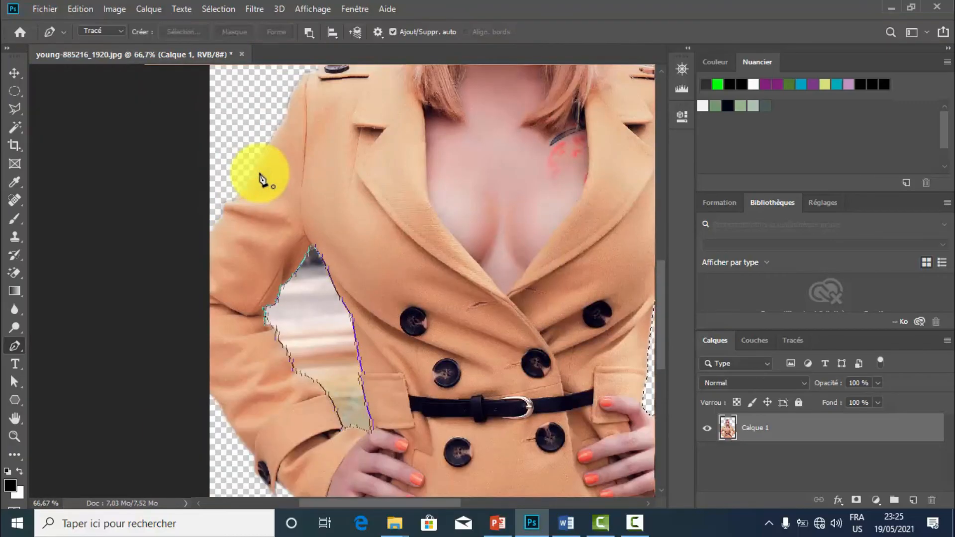
{"action": "key", "text": "ctrl+minus"}
{"action": "key", "text": "ctrl+minus"}
{"action": "key", "text": "ctrl+minus"}
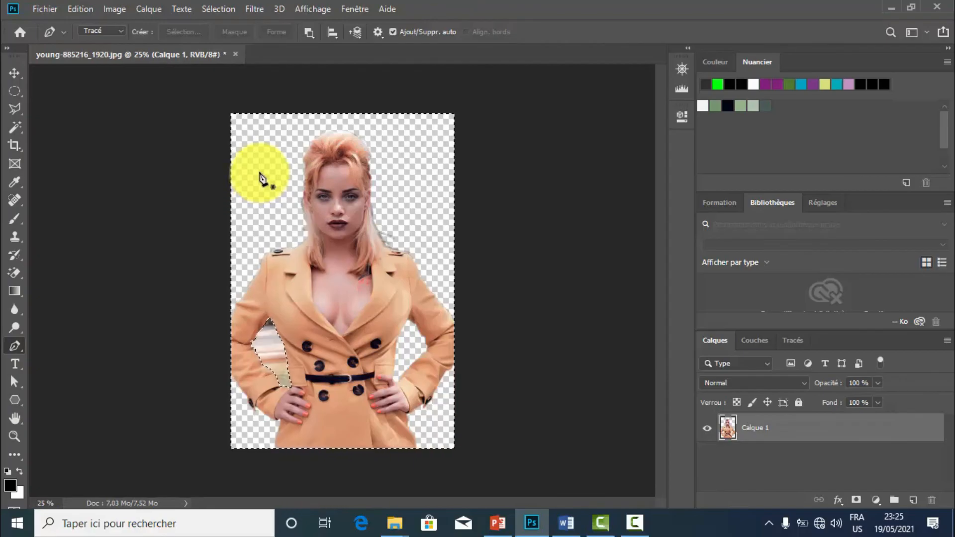
{"action": "left_click", "coordinate": [219, 10]}
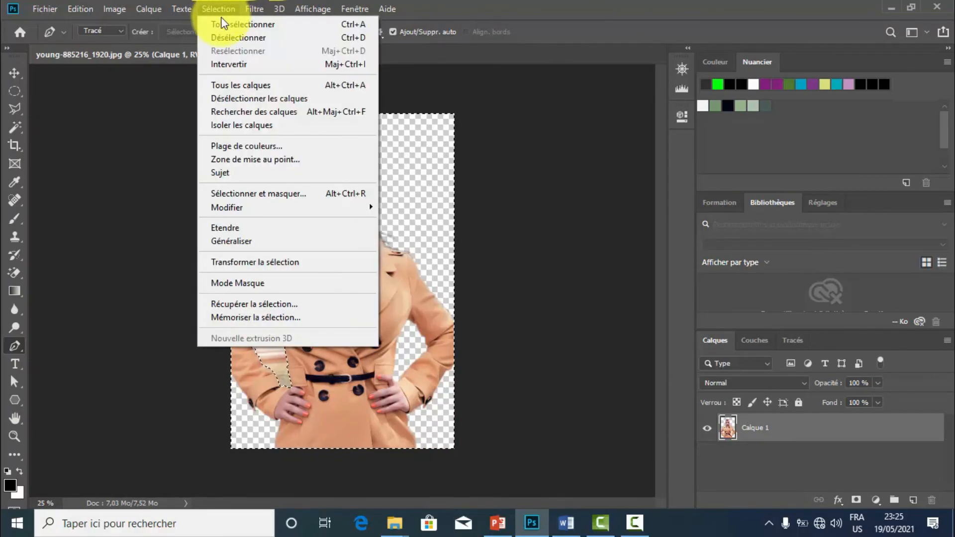
{"action": "left_click", "coordinate": [232, 66]}
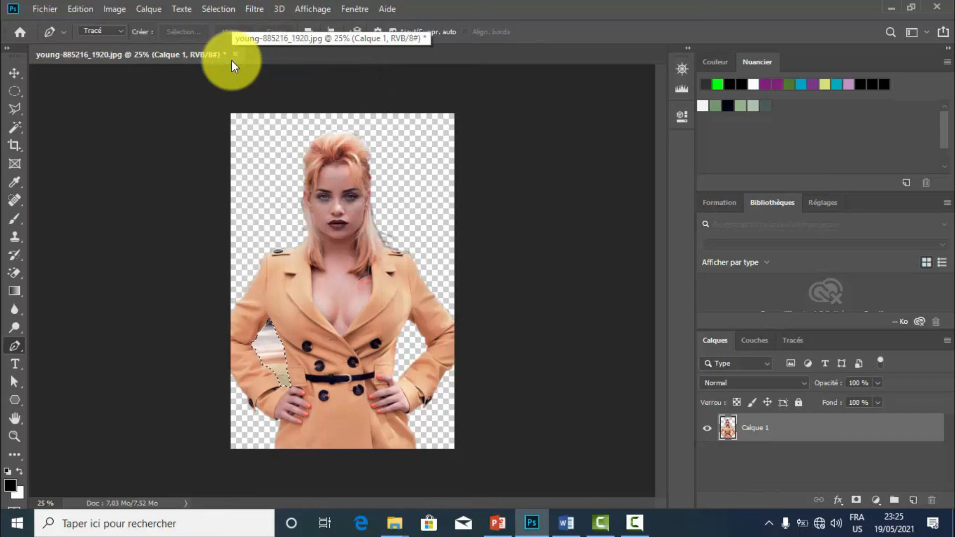
Delete the background in the right-arm gap with a 3-pixel feathered selection, and clear the selection.
{"action": "left_click", "coordinate": [218, 11]}
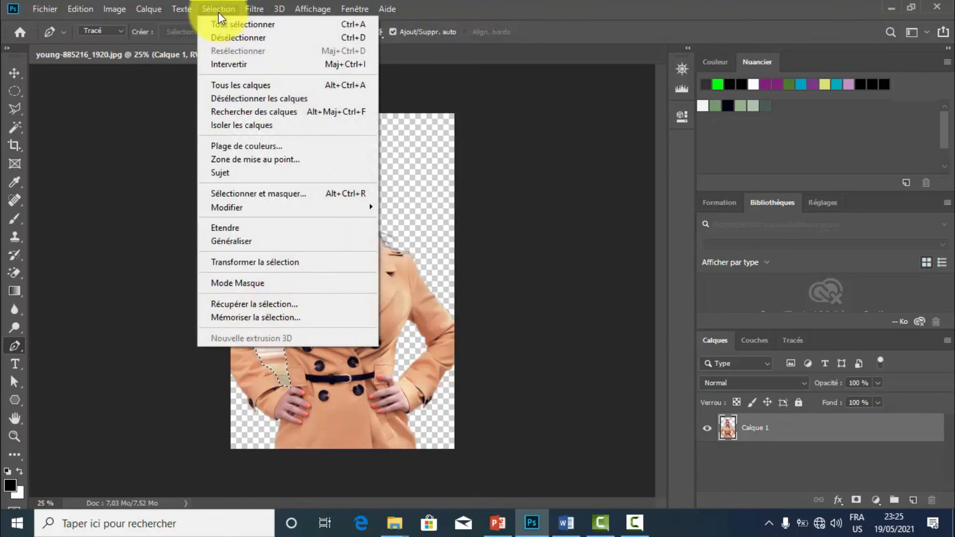
{"action": "mouse_move", "coordinate": [338, 209]}
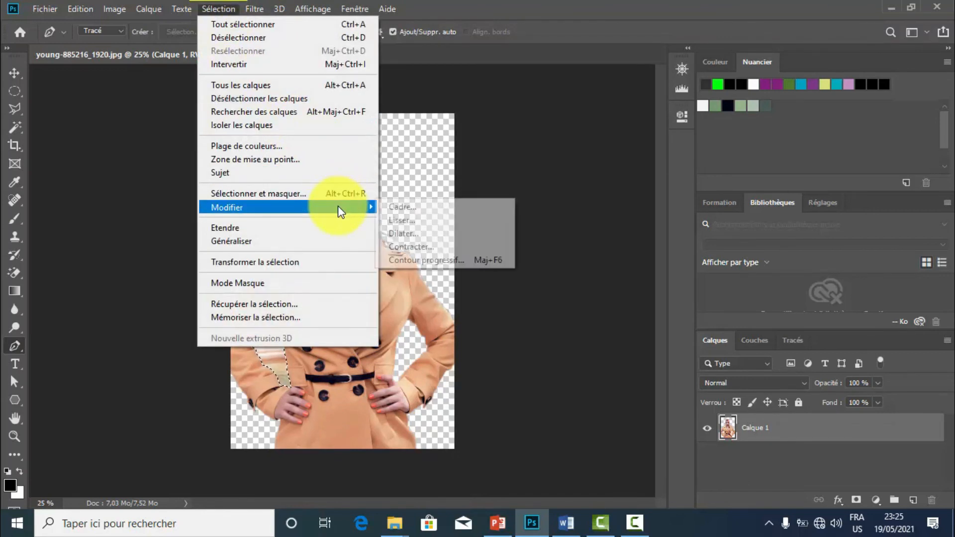
{"action": "left_click", "coordinate": [408, 257]}
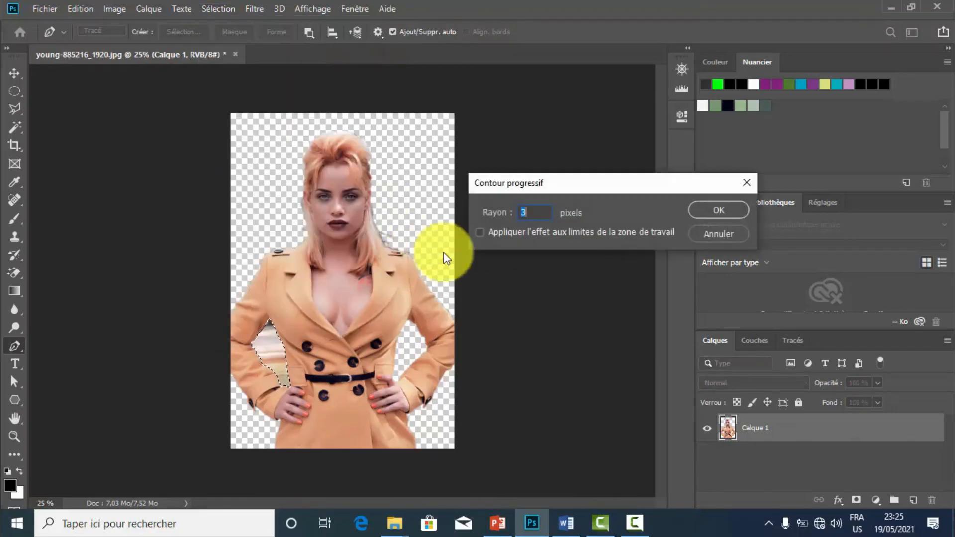
{"action": "left_click", "coordinate": [708, 212]}
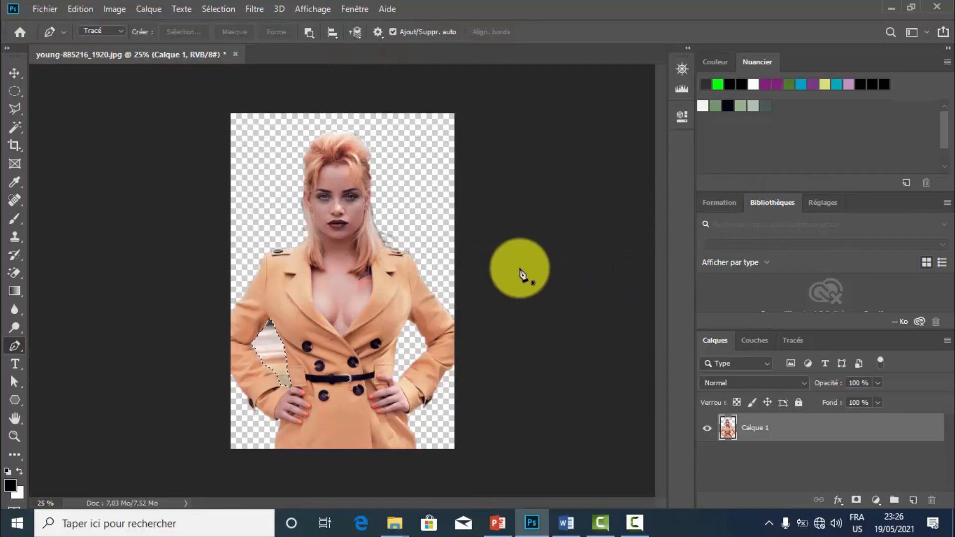
{"action": "key", "text": "Delete"}
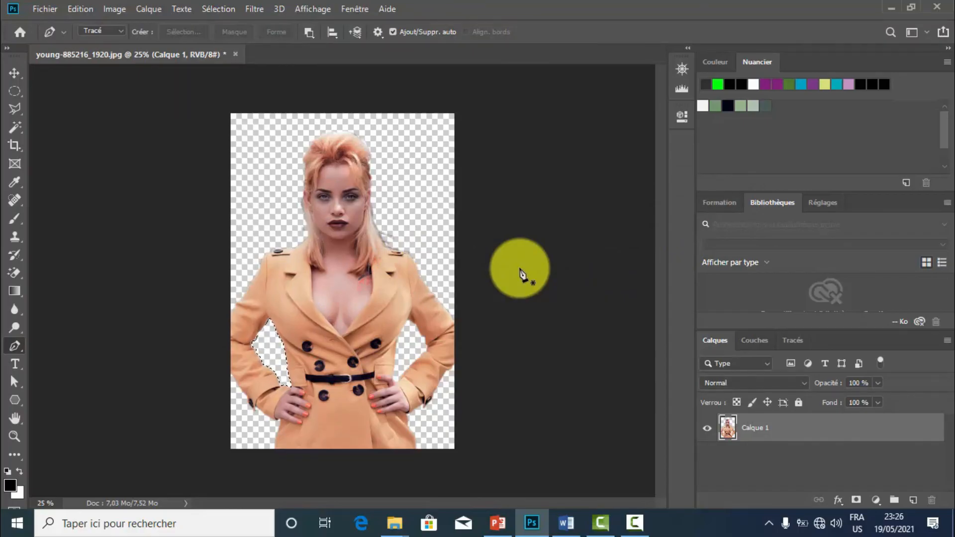
{"action": "key", "text": "ctrl+d"}
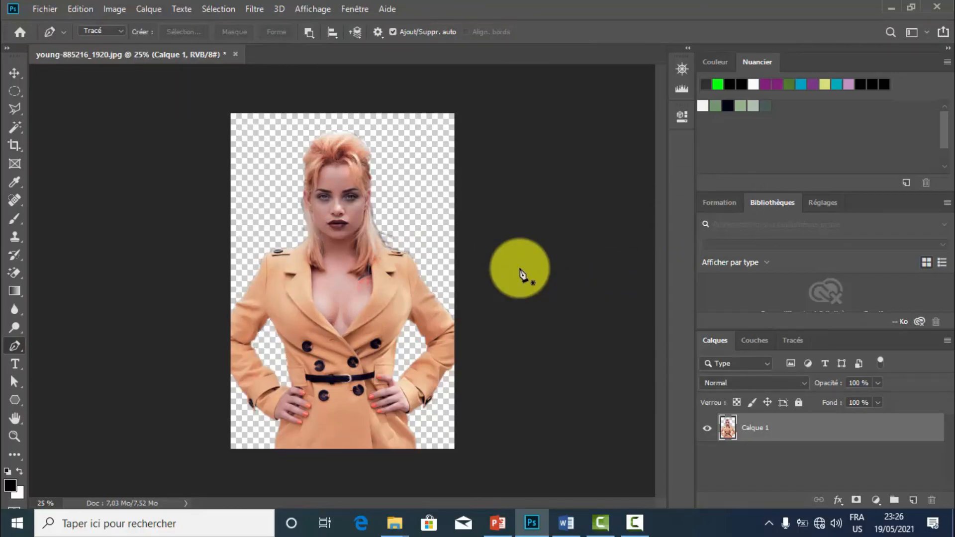